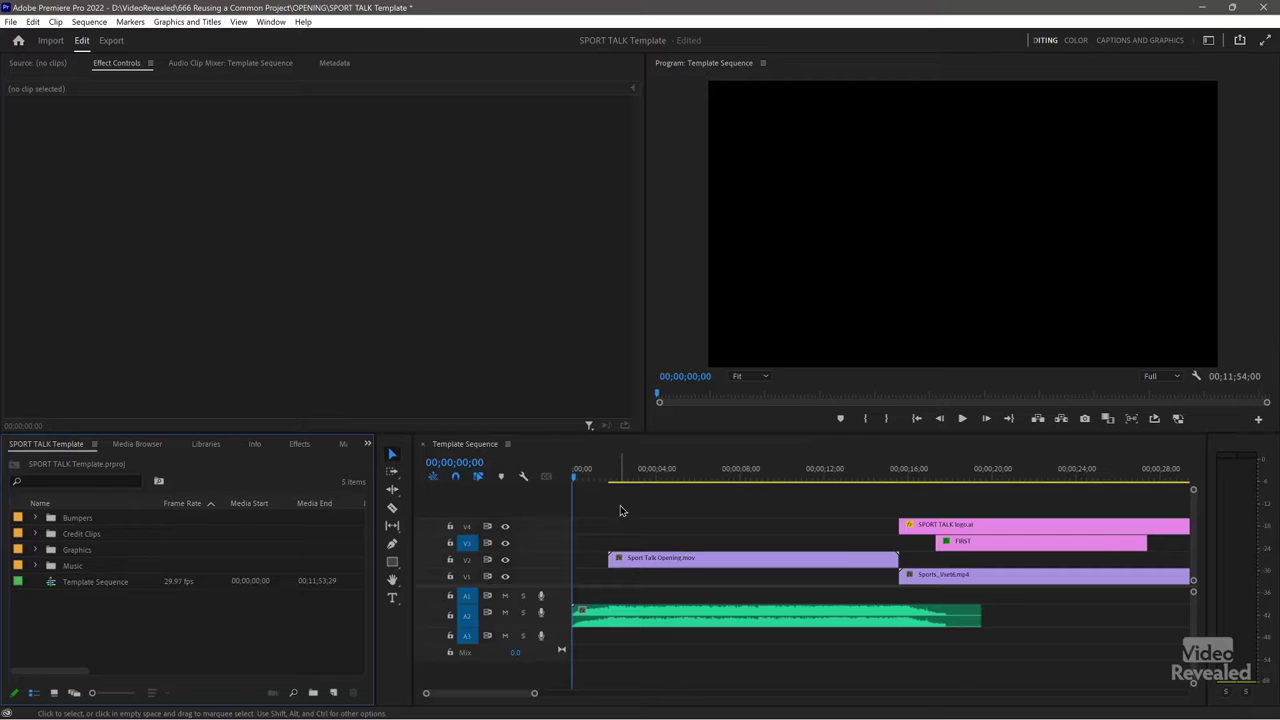
Play back the template sequence and toggle V1's video off and back on
key(space)
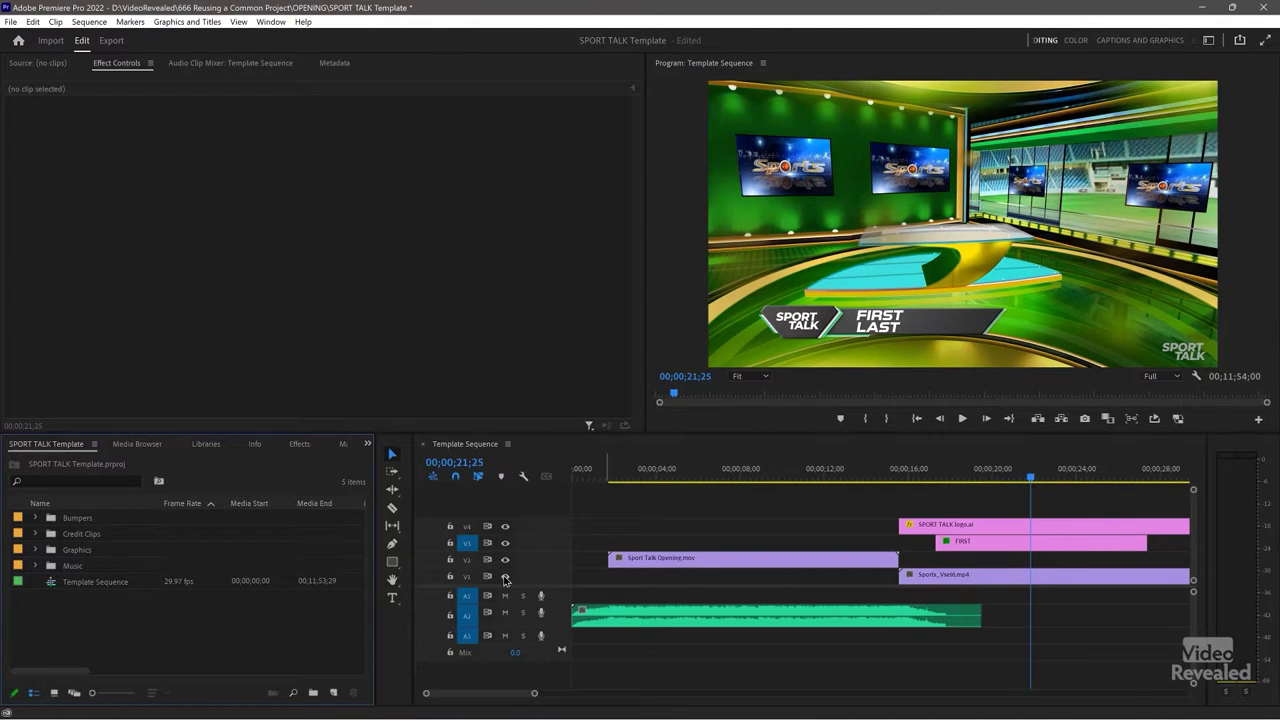
click(505, 577)
click(505, 577)
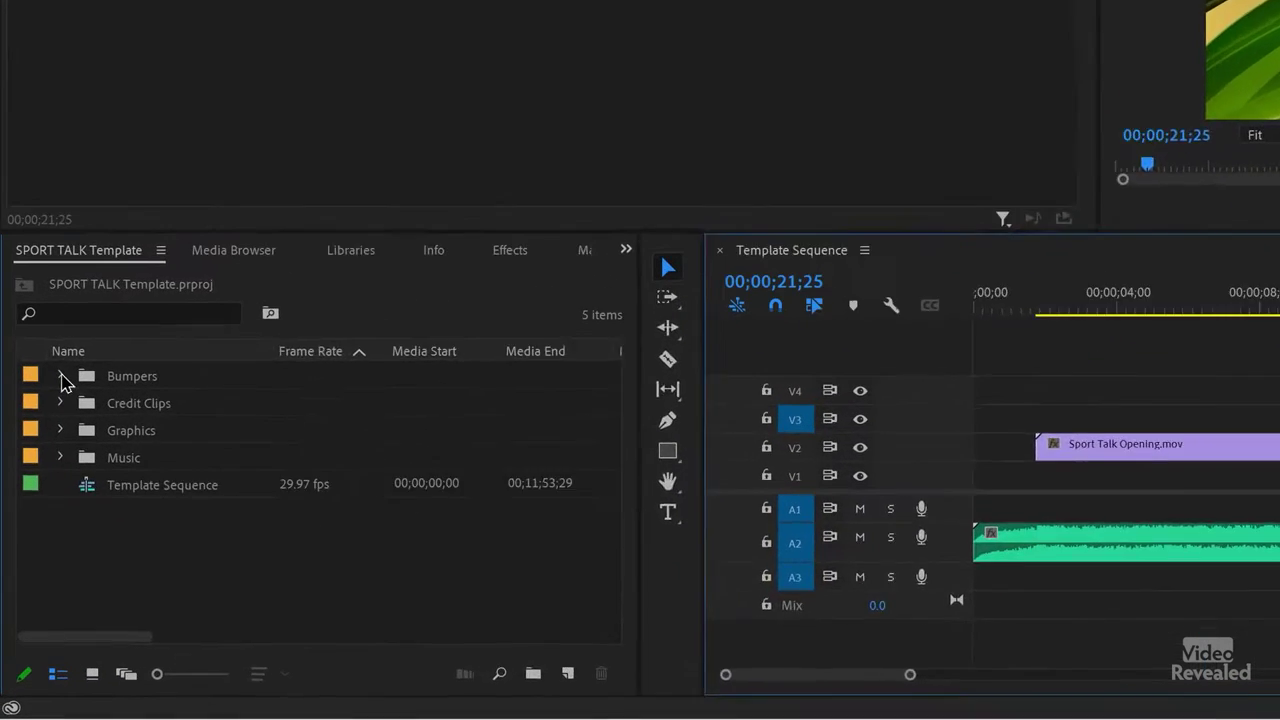
Load Sport Talk Opening.mov from the Bumpers bin into the source viewer, then jump to the sequence end
click(35, 518)
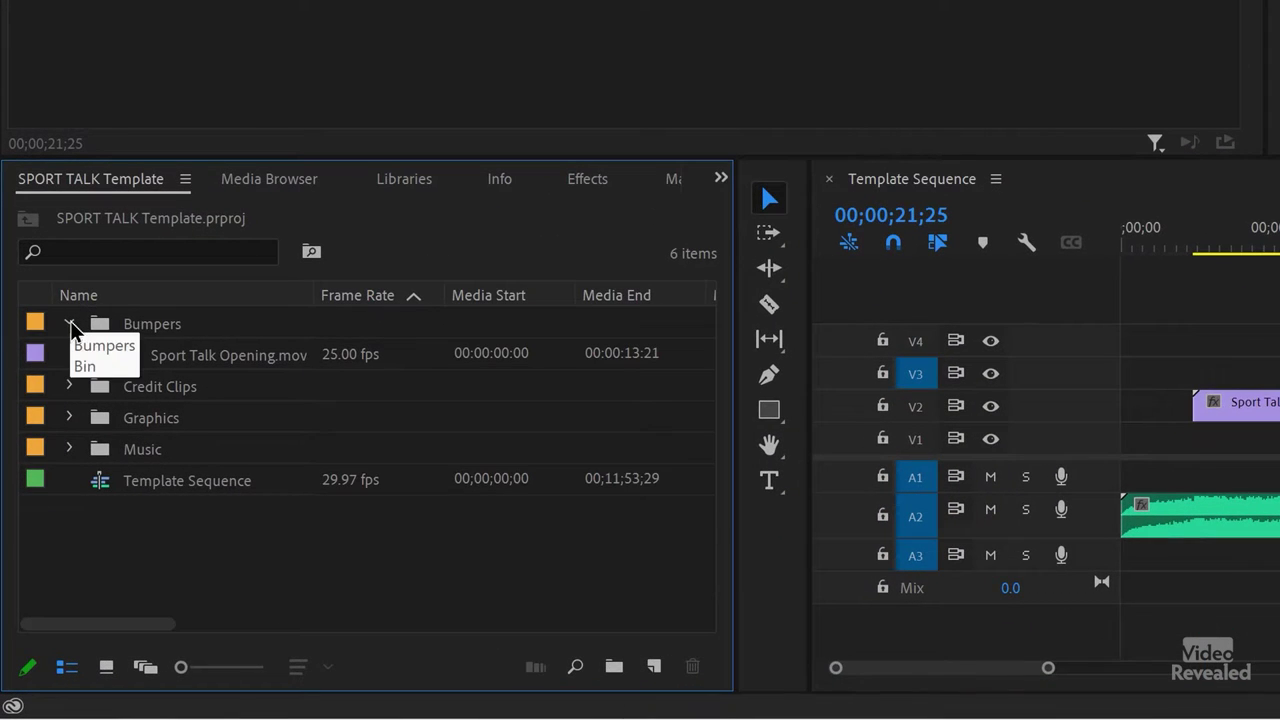
double_click(110, 355)
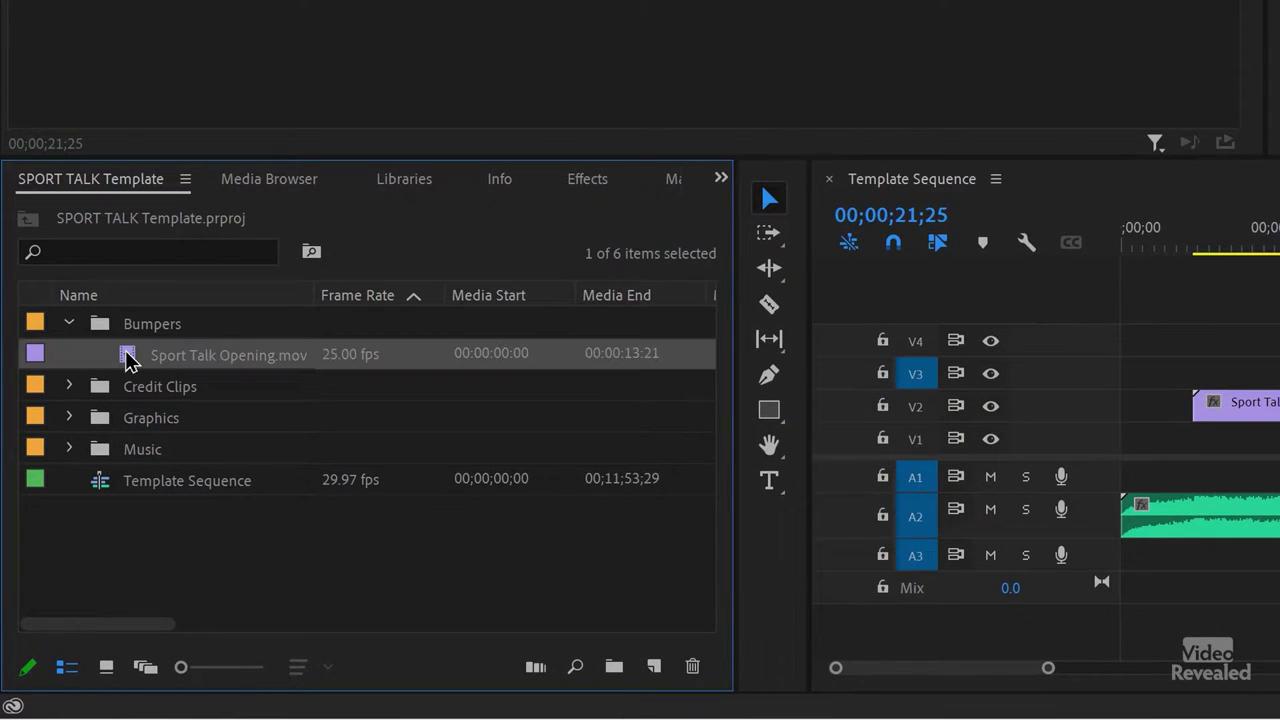
click(68, 324)
click(69, 355)
click(69, 355)
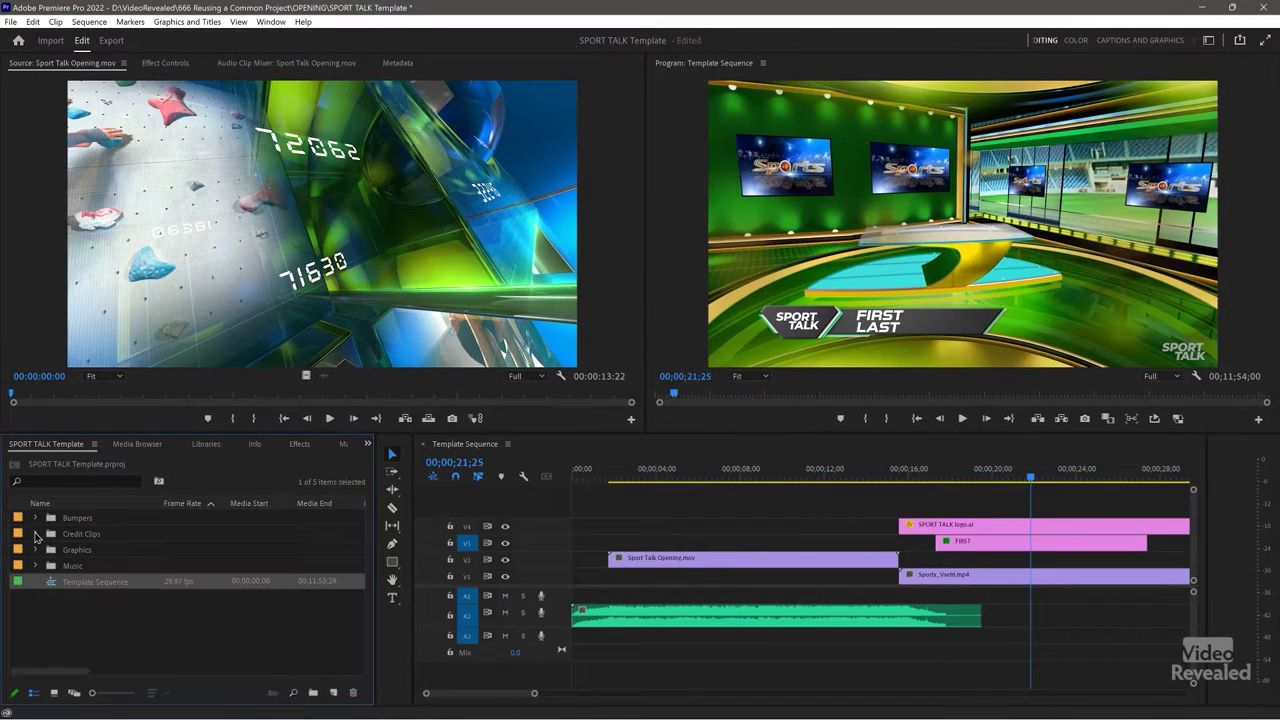
click(588, 571)
key(End)
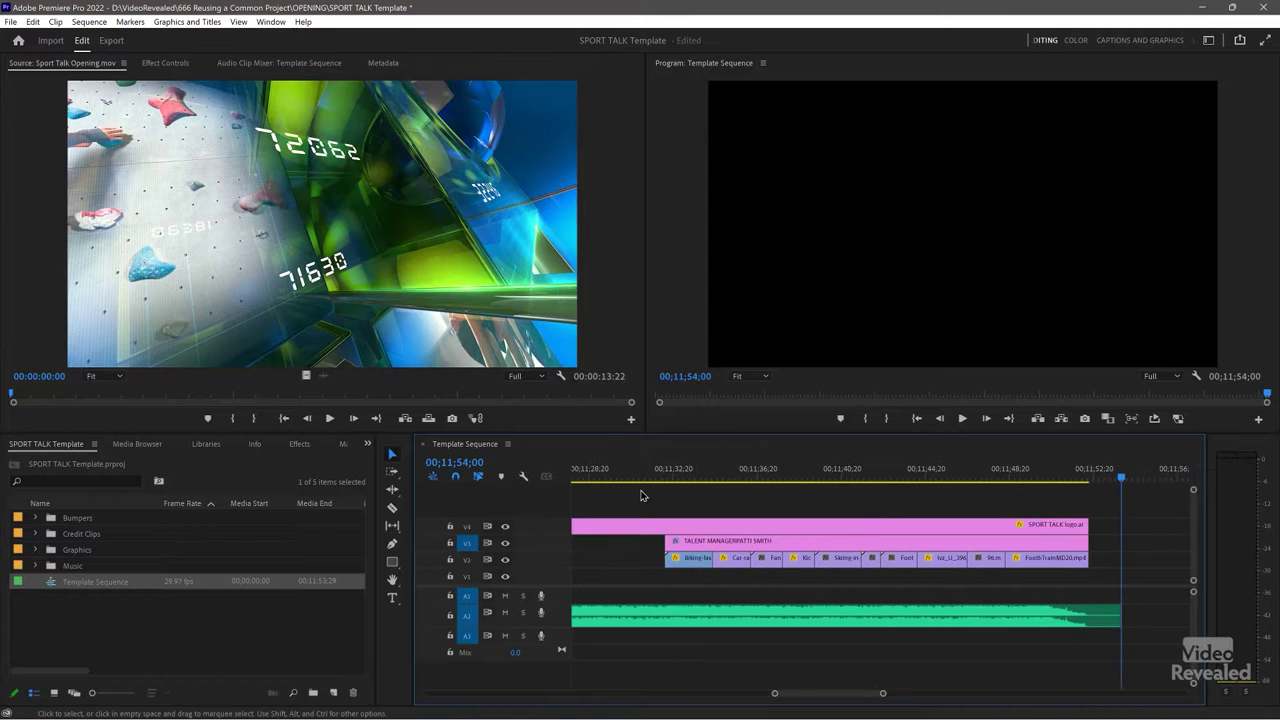
Play the closing credits of the Template Sequence, jumping further into the credits
key(space)
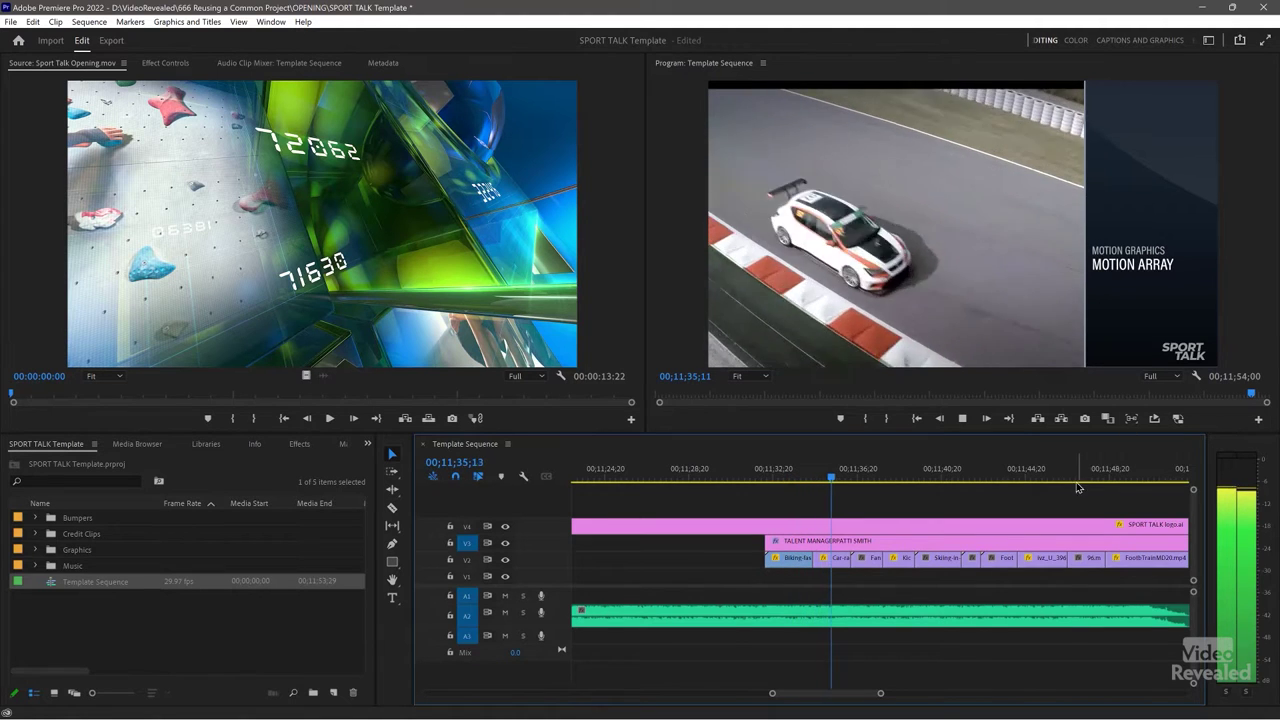
scroll(960, 475, down, 2)
click(923, 477)
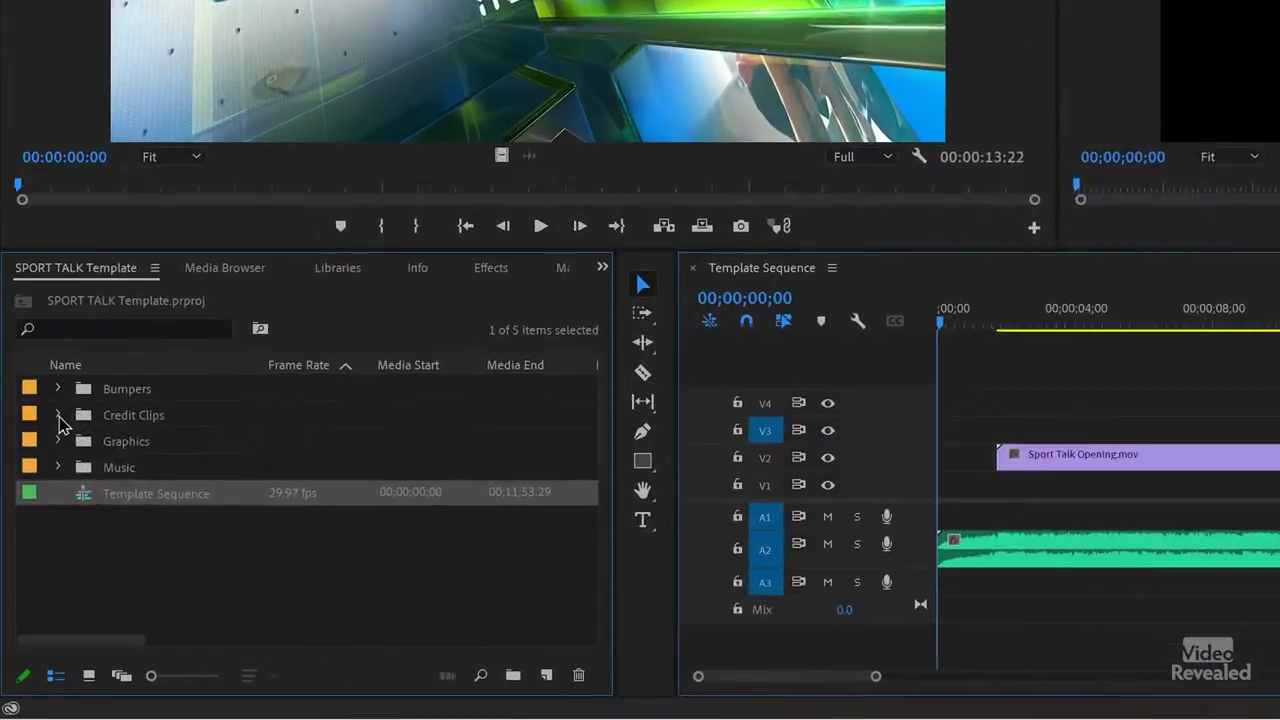
click(58, 415)
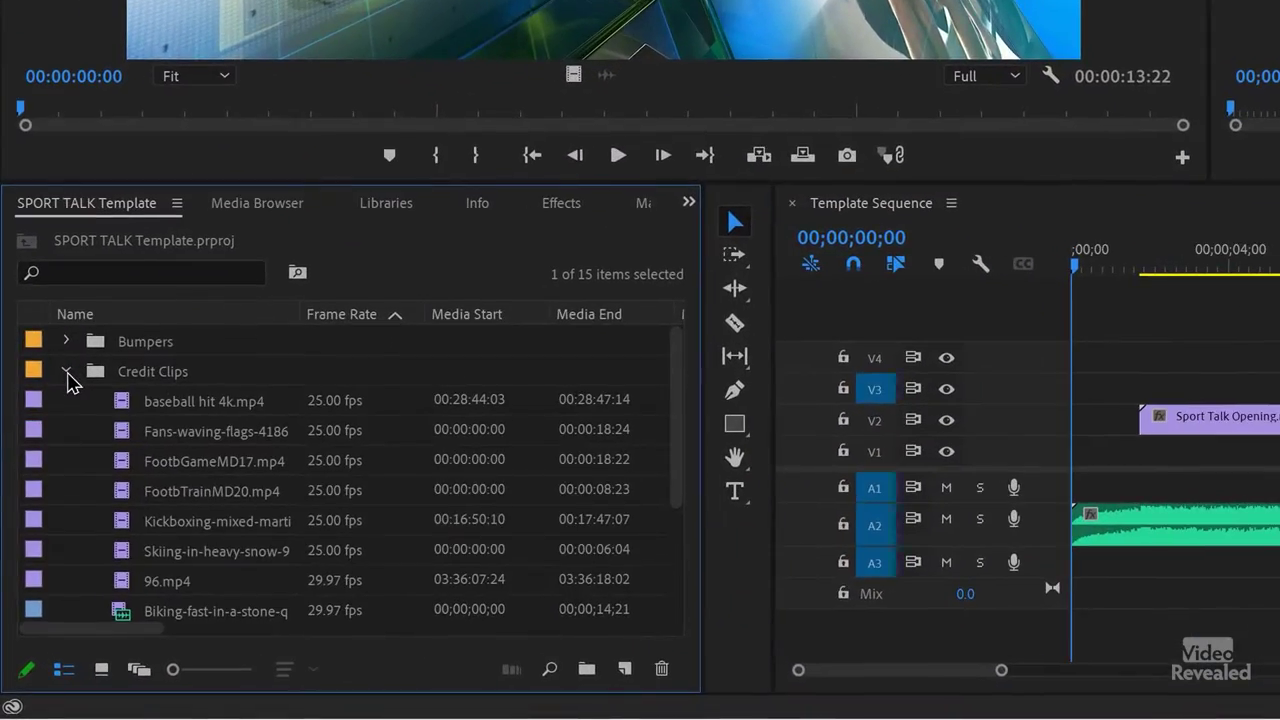
click(58, 415)
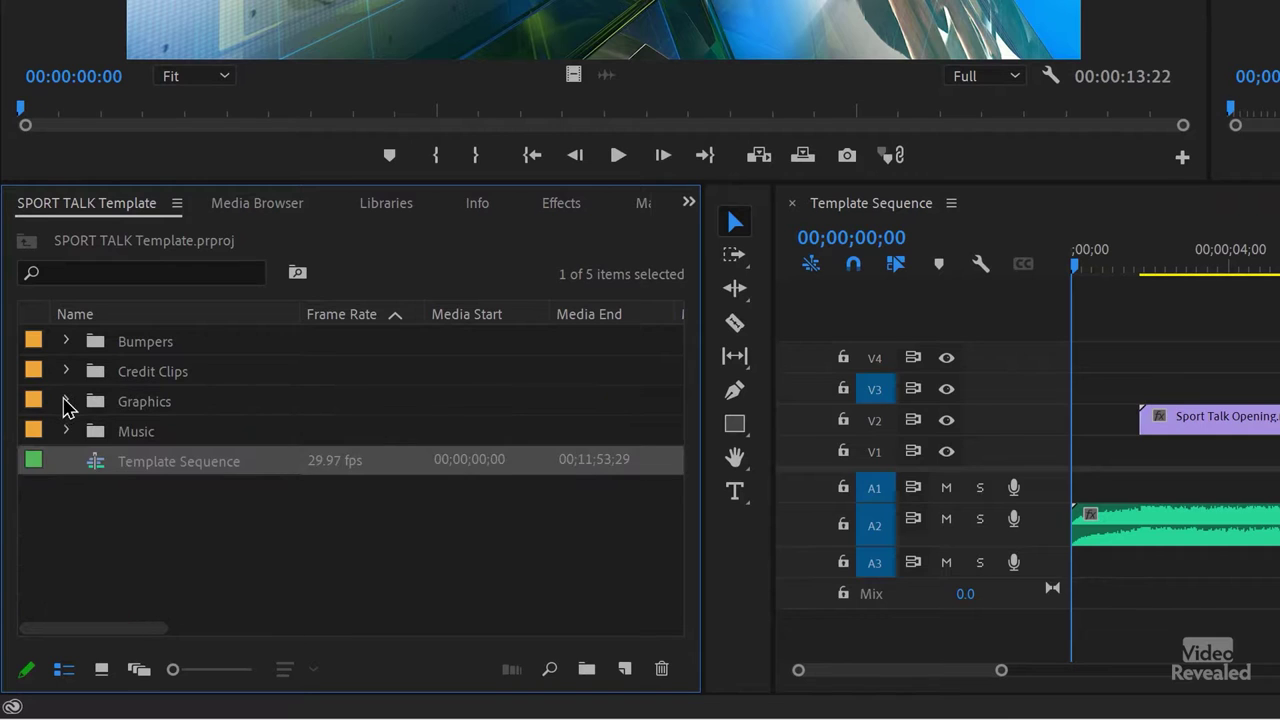
click(65, 401)
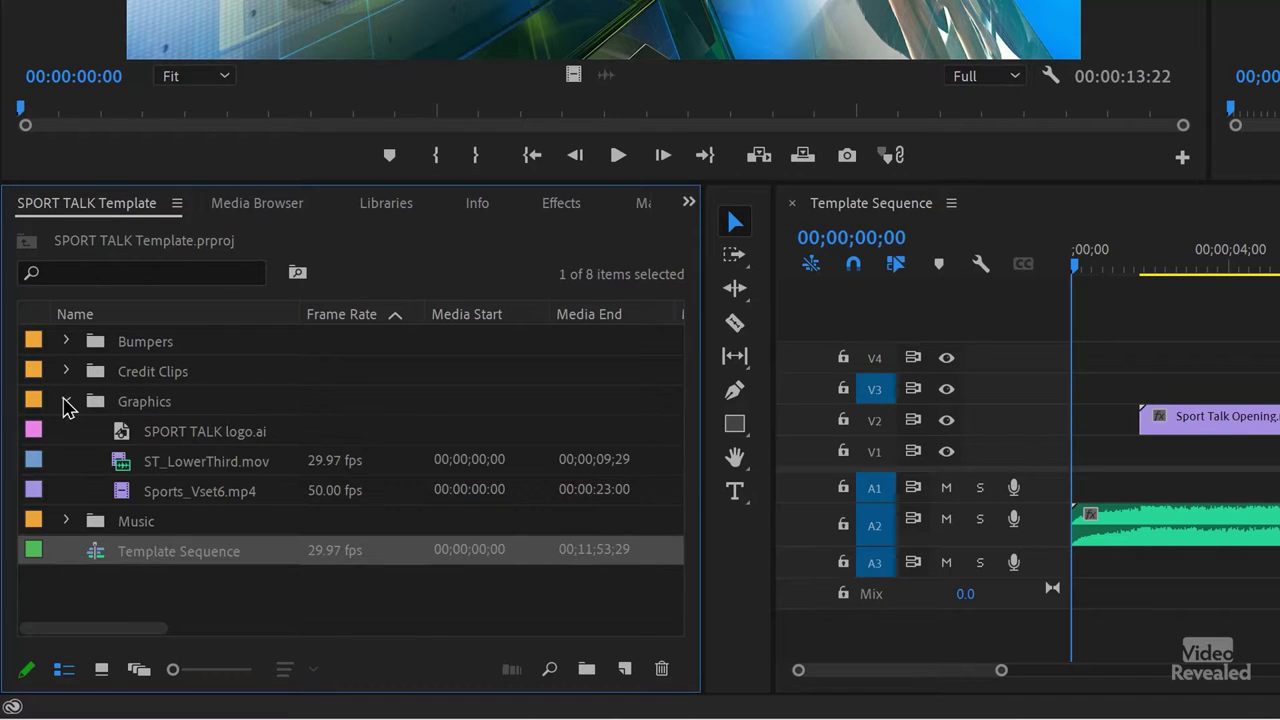
click(66, 403)
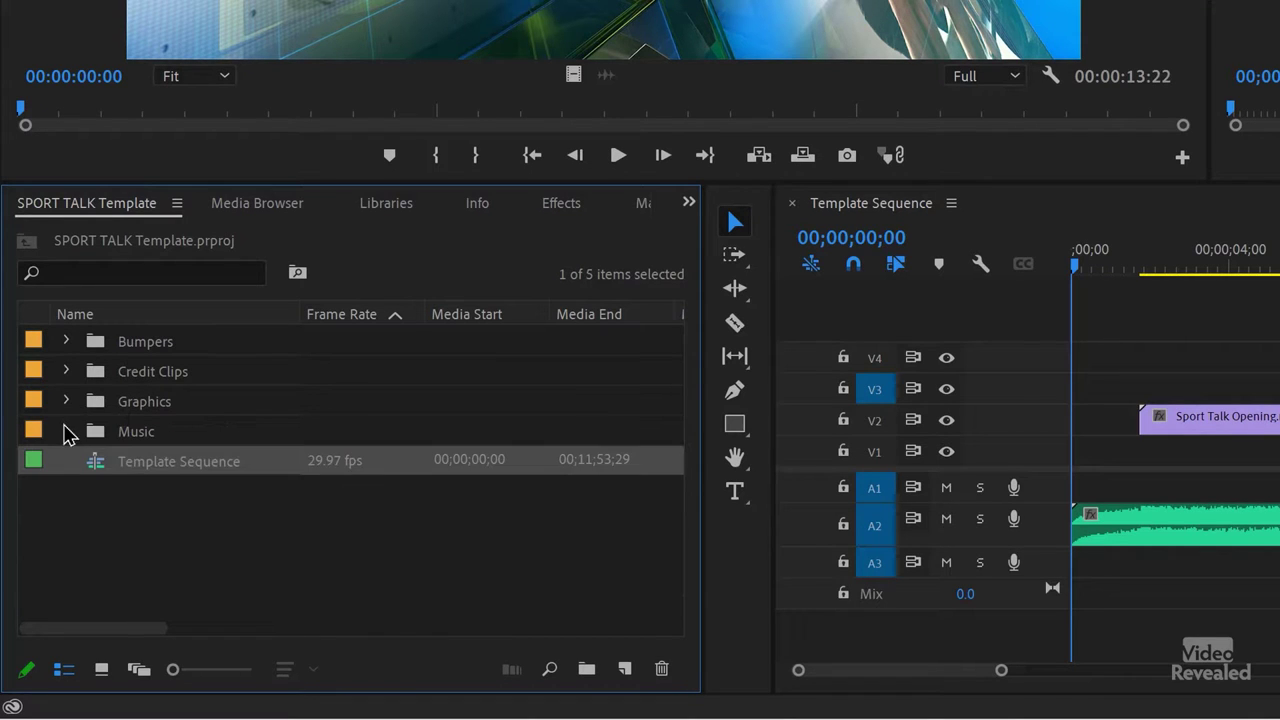
click(66, 431)
click(66, 431)
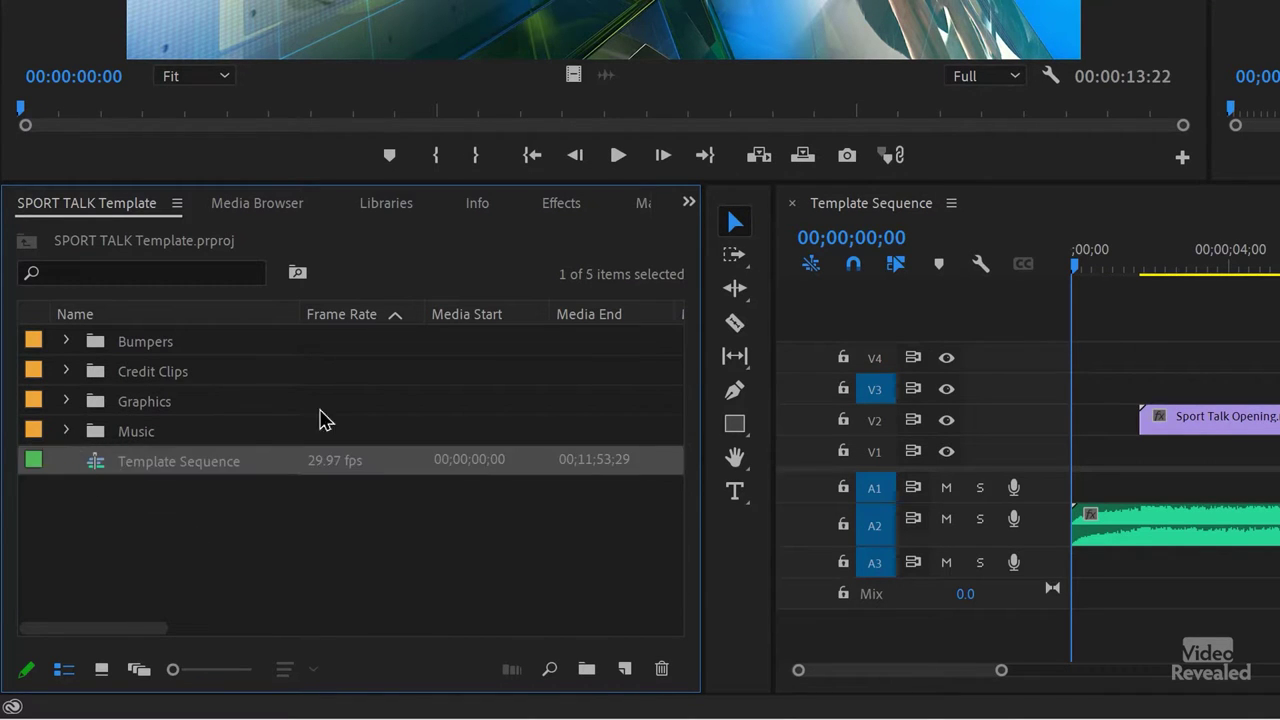
click(254, 585)
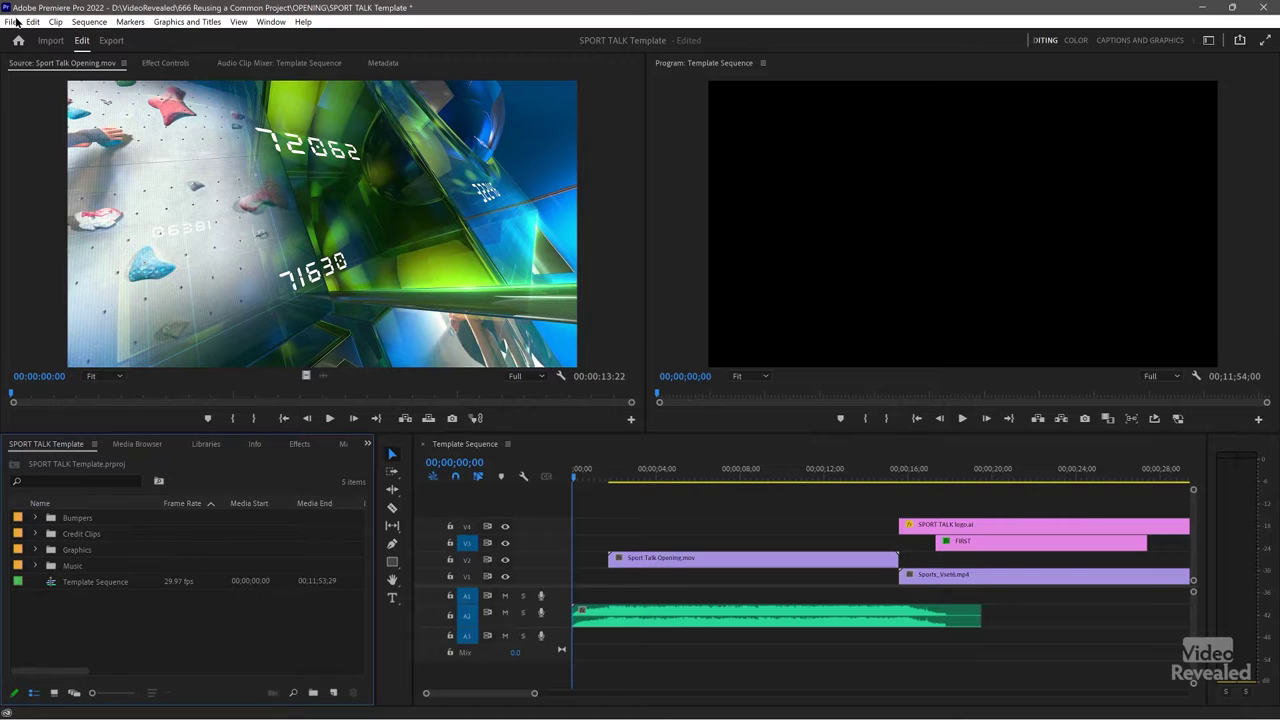
Close the SPORT TALK Template project without saving changes
click(11, 22)
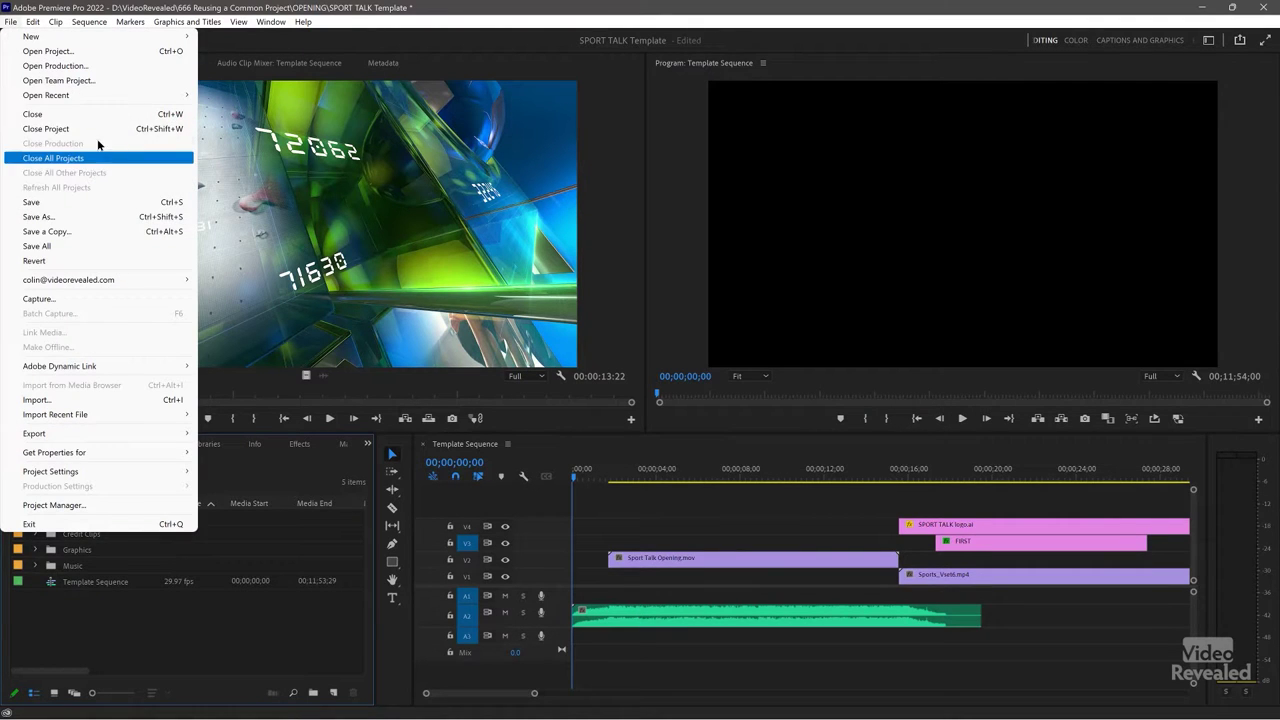
click(95, 131)
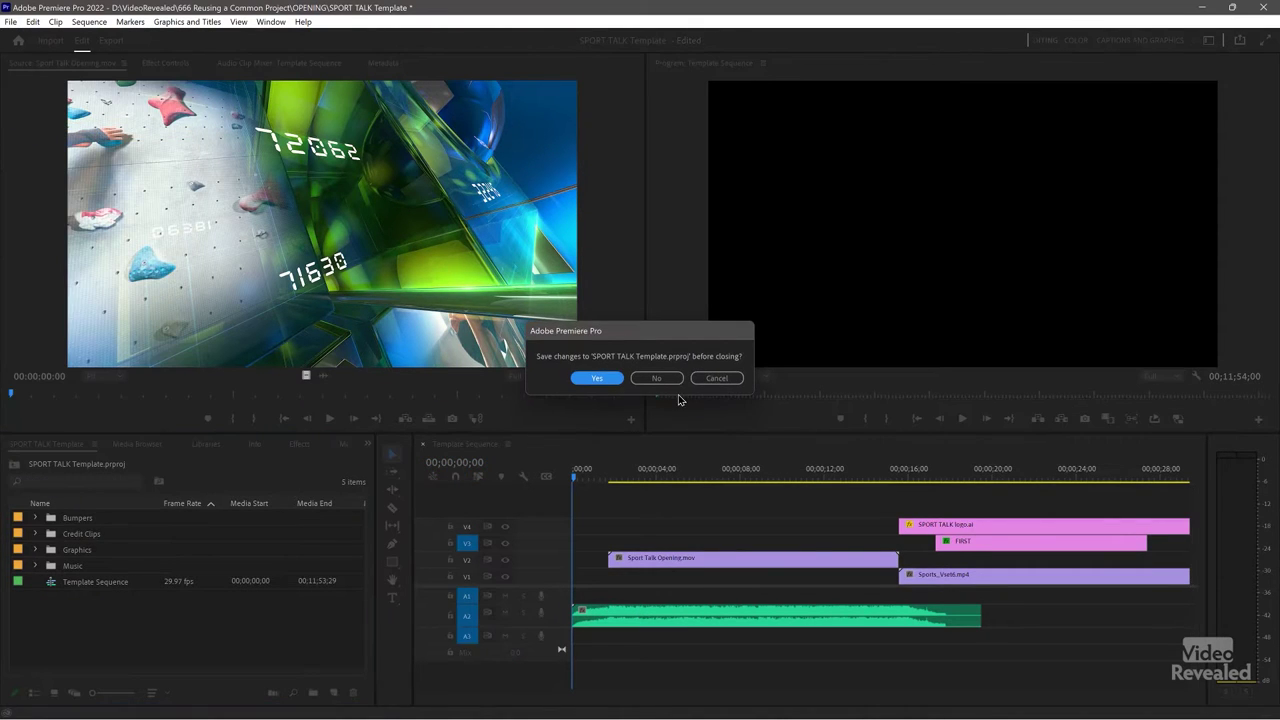
click(668, 384)
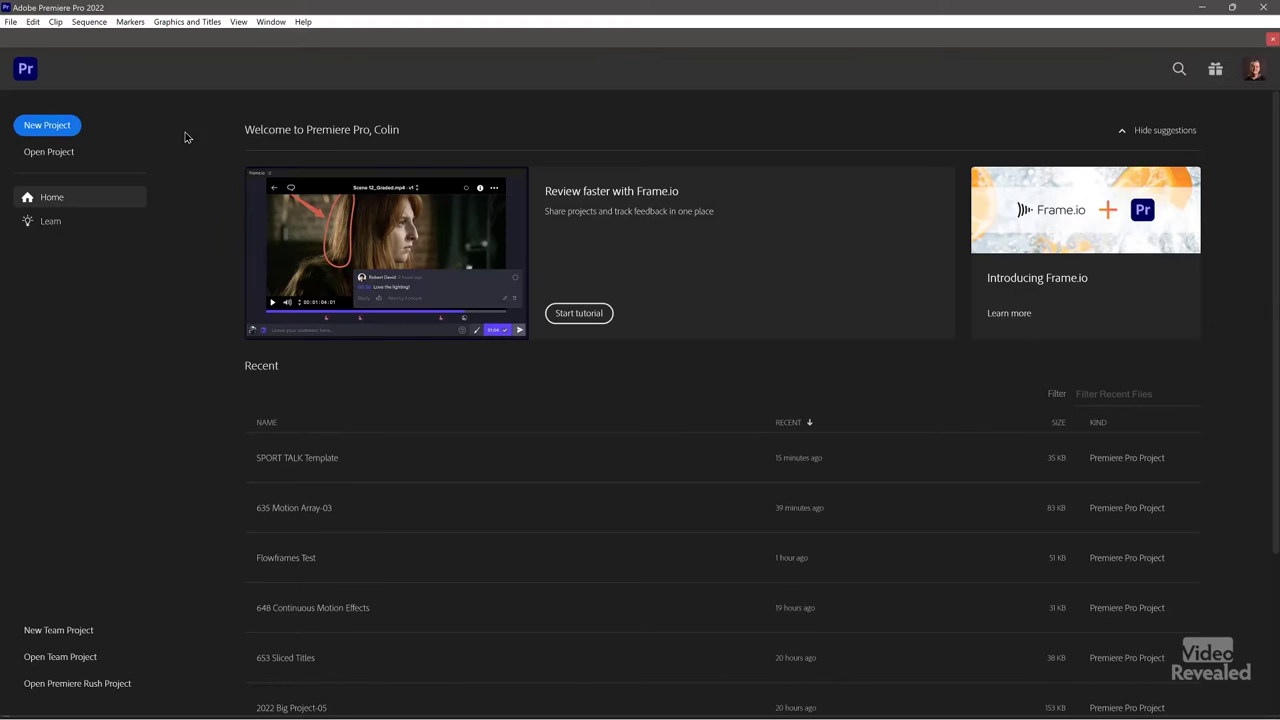
Start a new project named Sports Ep25 and bring up its location choices
click(48, 125)
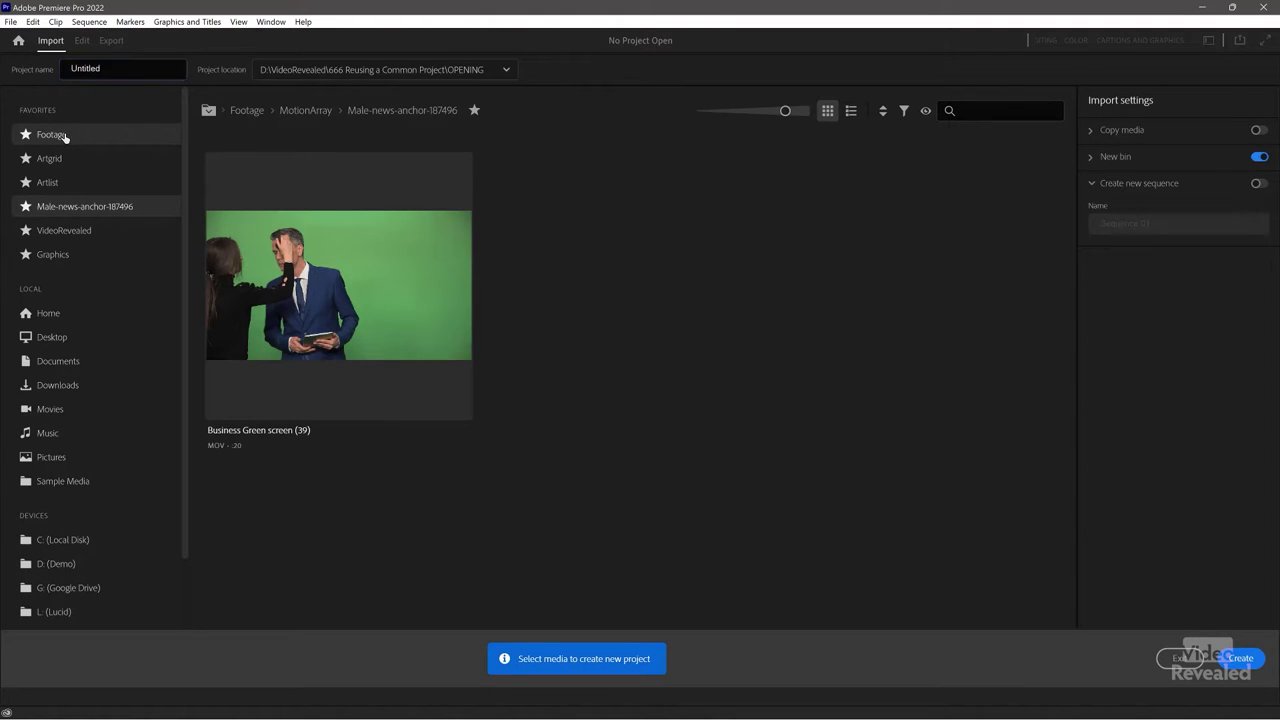
click(64, 137)
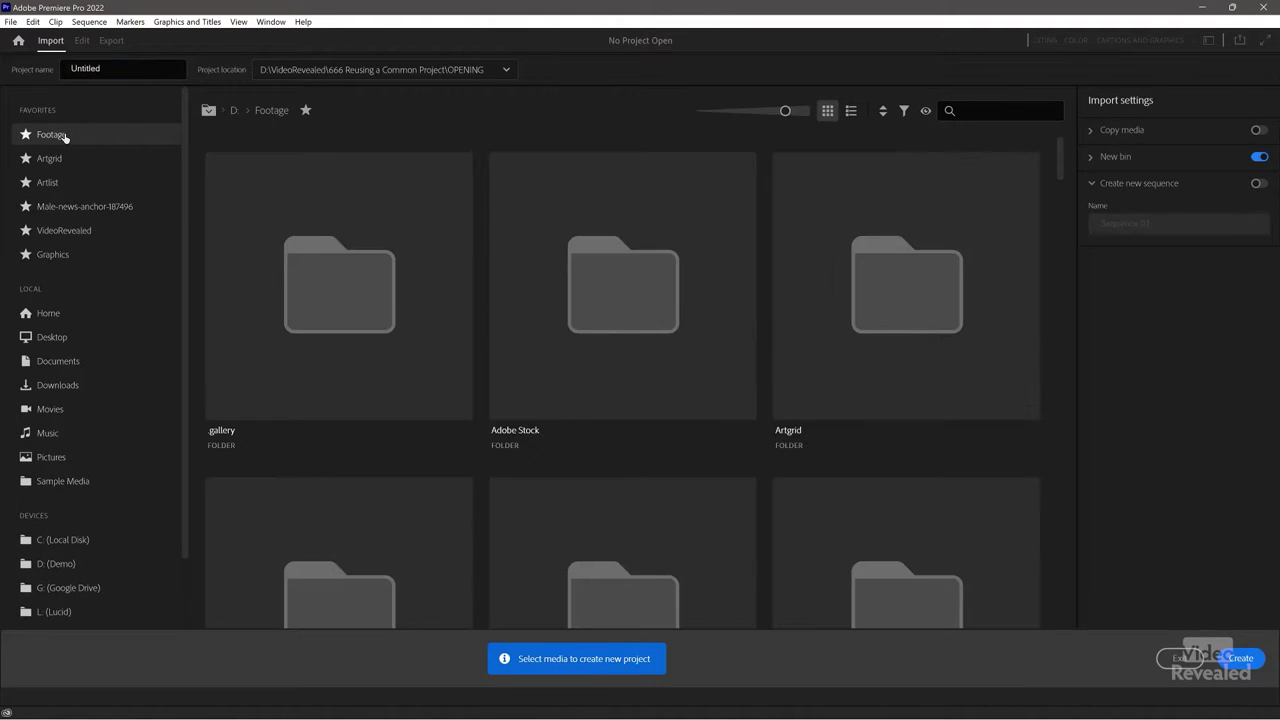
click(757, 111)
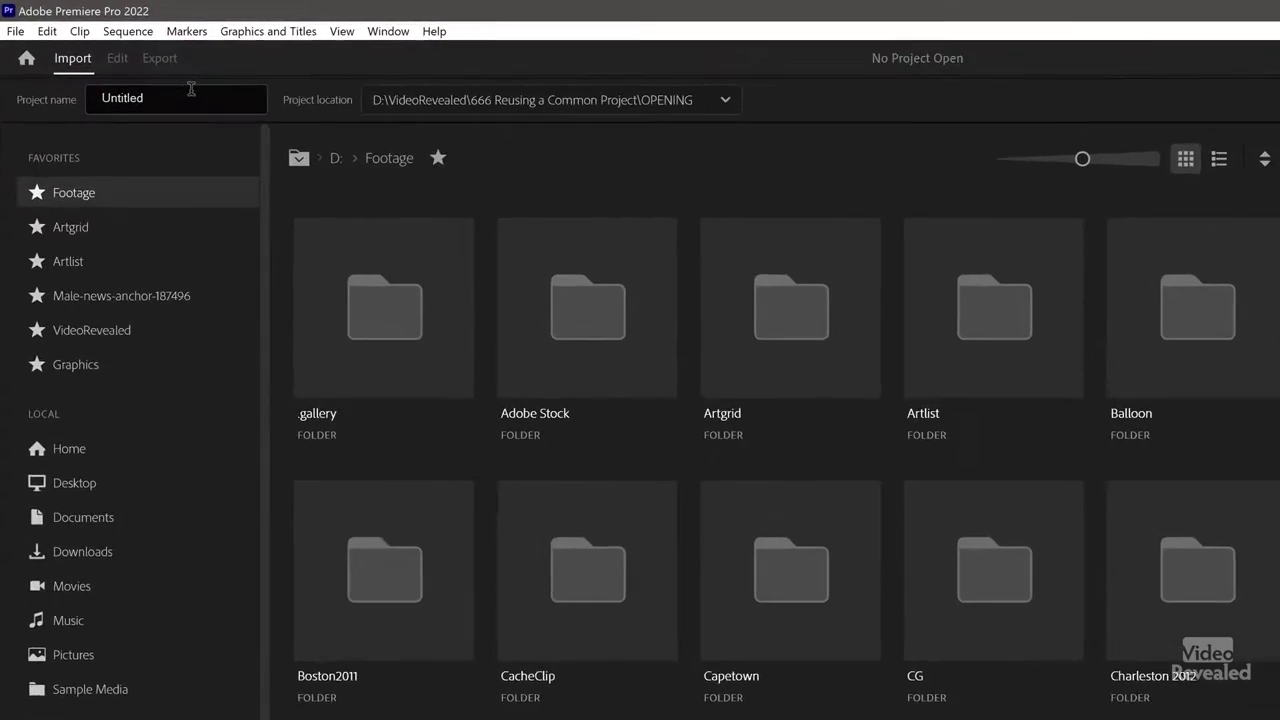
drag(99, 68, 52, 79)
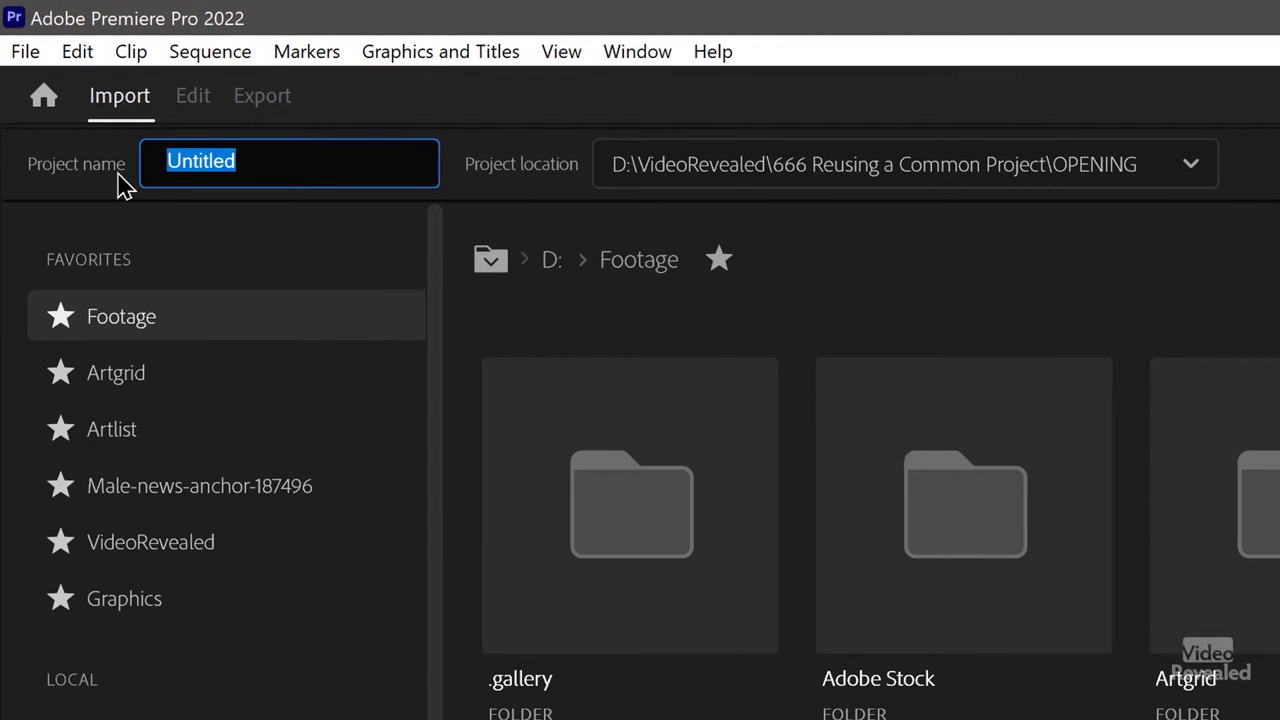
text(Sports Ep25)
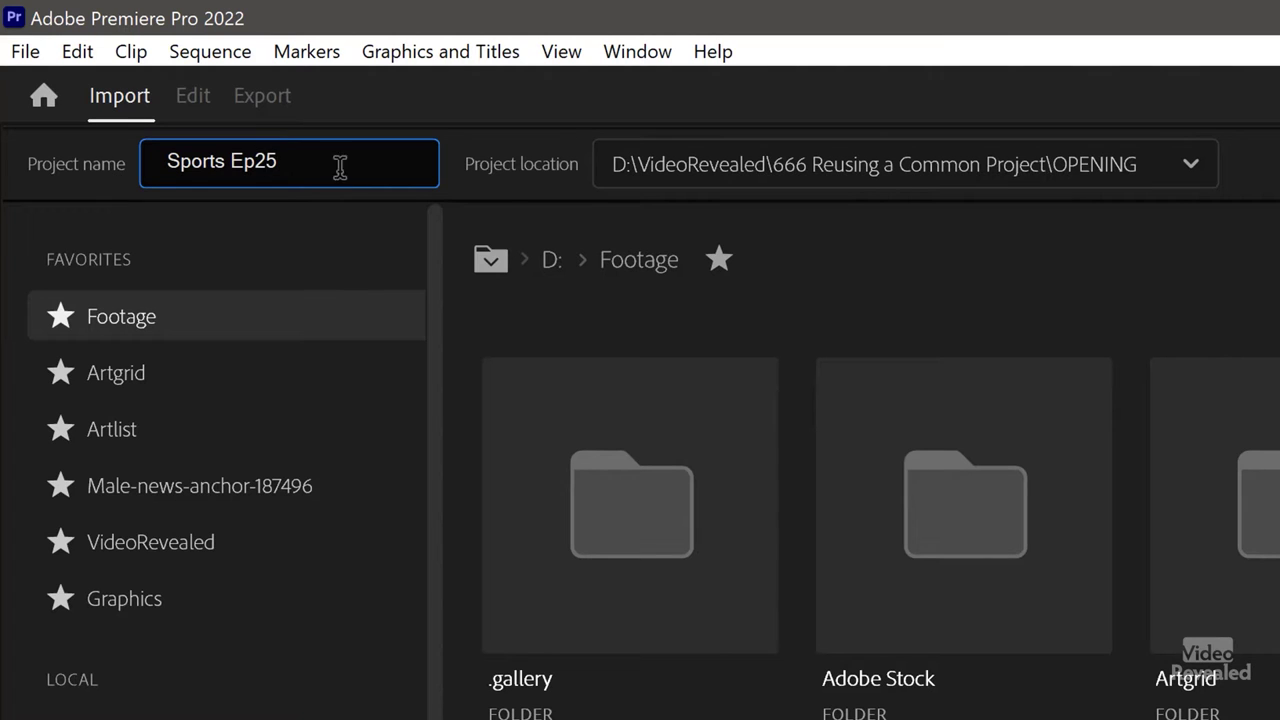
click(1193, 166)
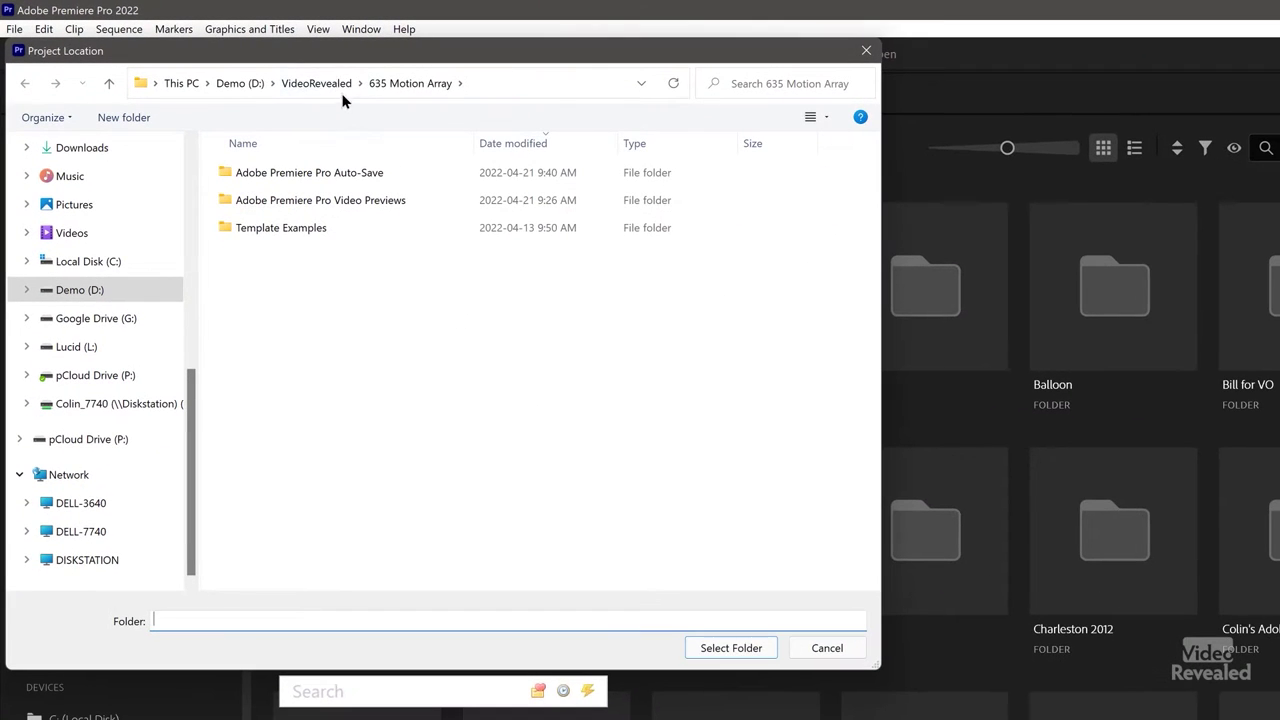
Choose the !- Test folder on drive D as the project location
click(333, 83)
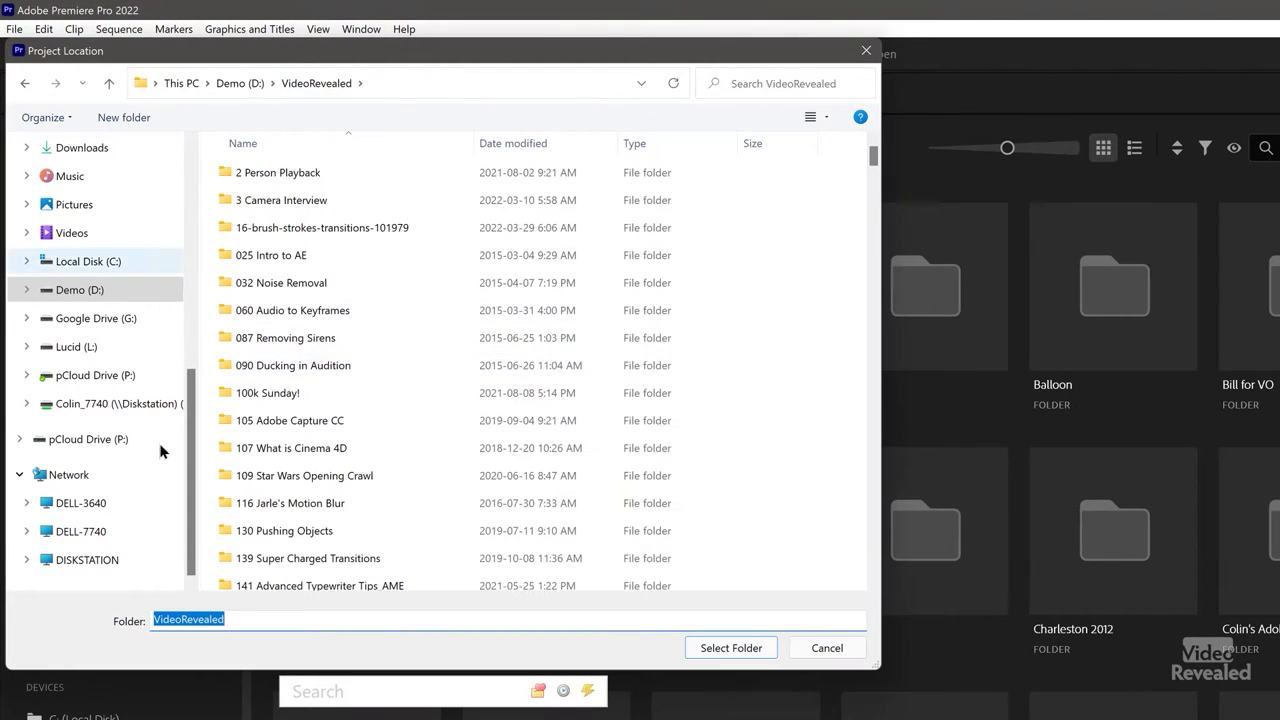
click(113, 290)
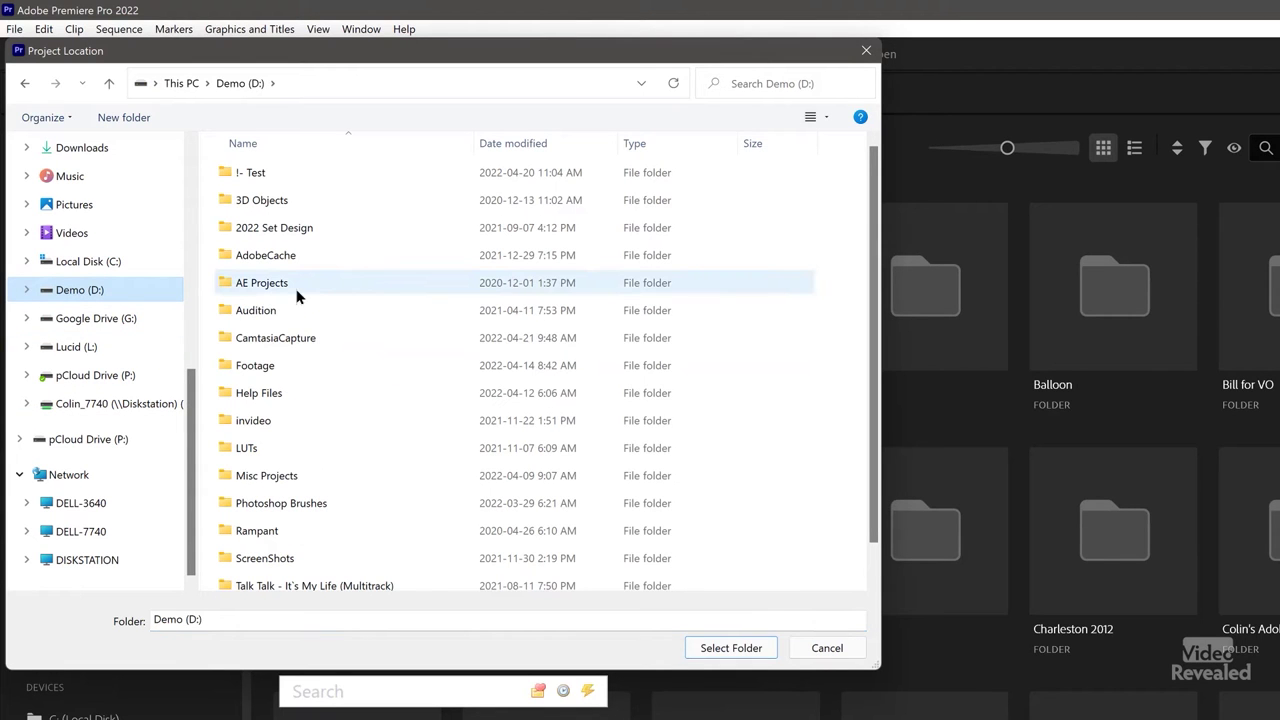
double_click(304, 174)
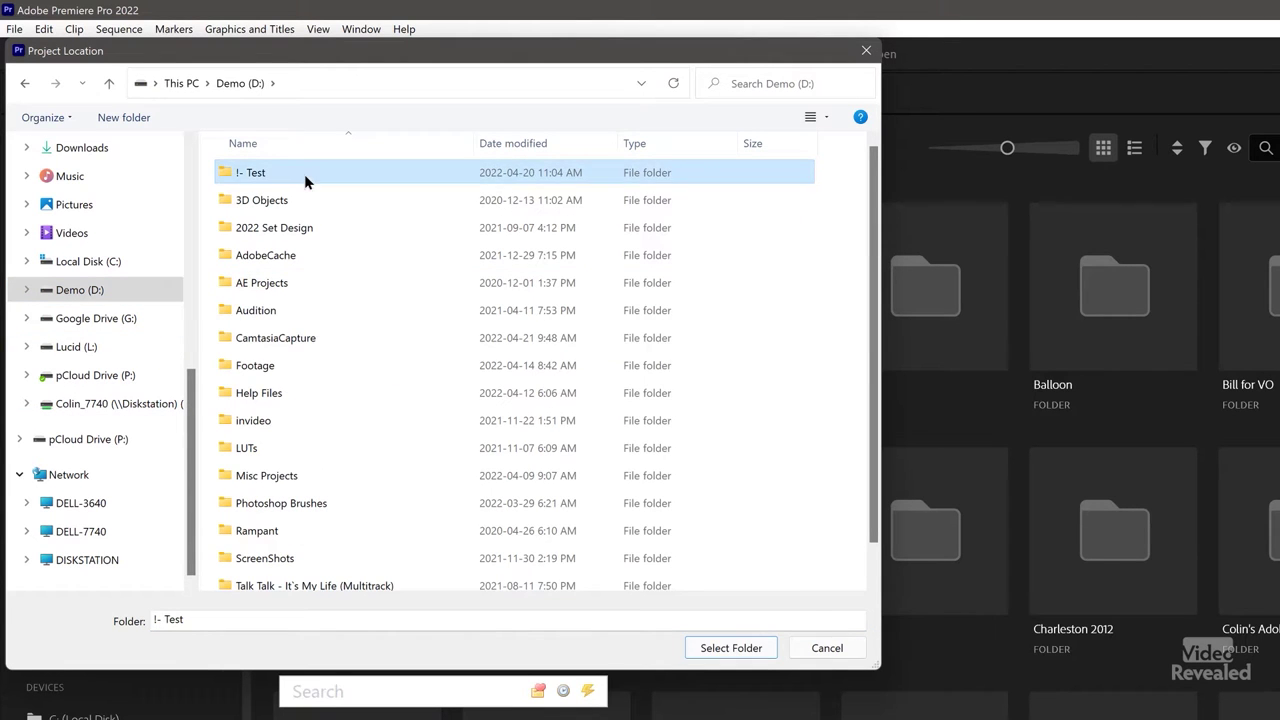
click(749, 658)
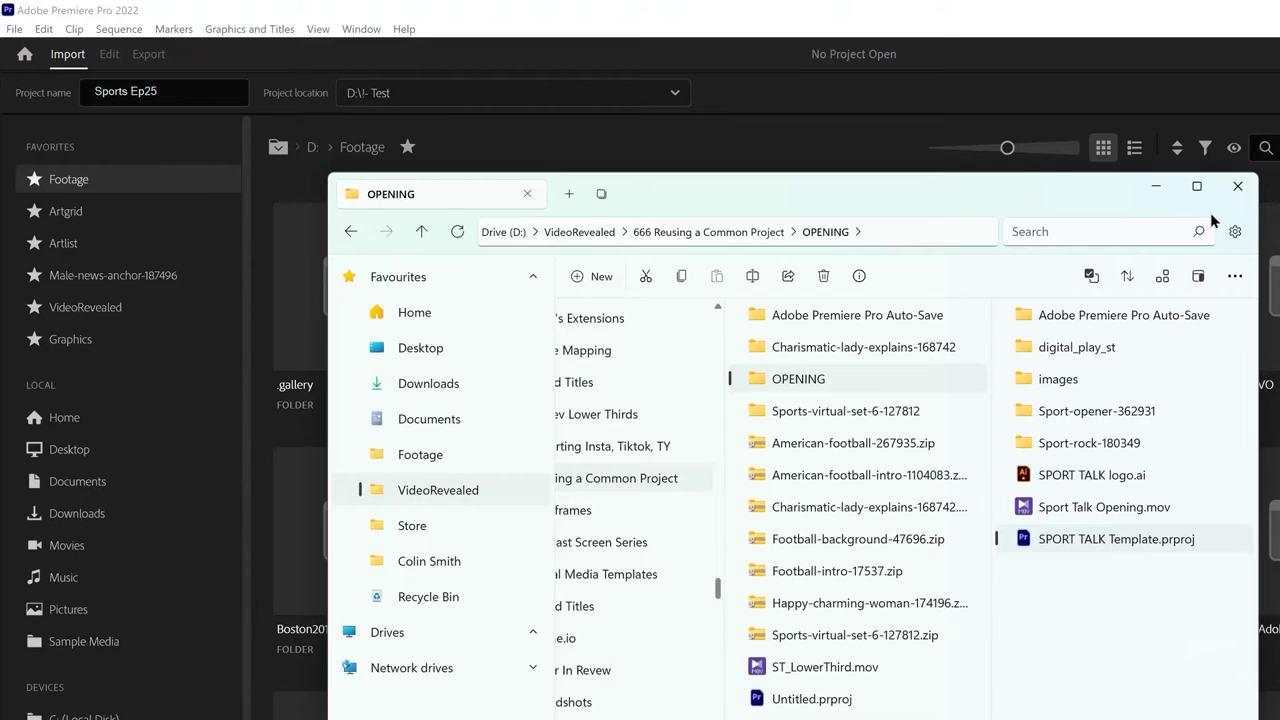
Close the File Explorer window showing the OPENING folder
click(1241, 191)
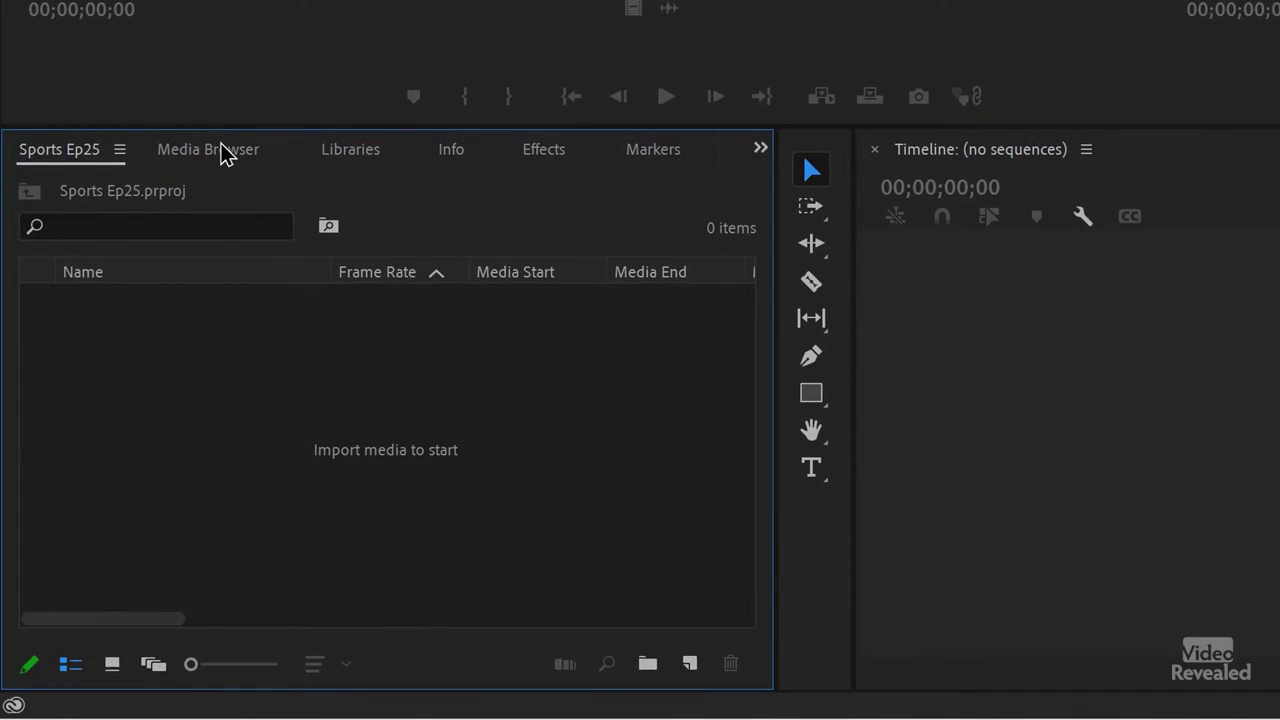
In the Media Browser, open the 666 Reusing a Common Project folder and import the Untitled project
click(224, 155)
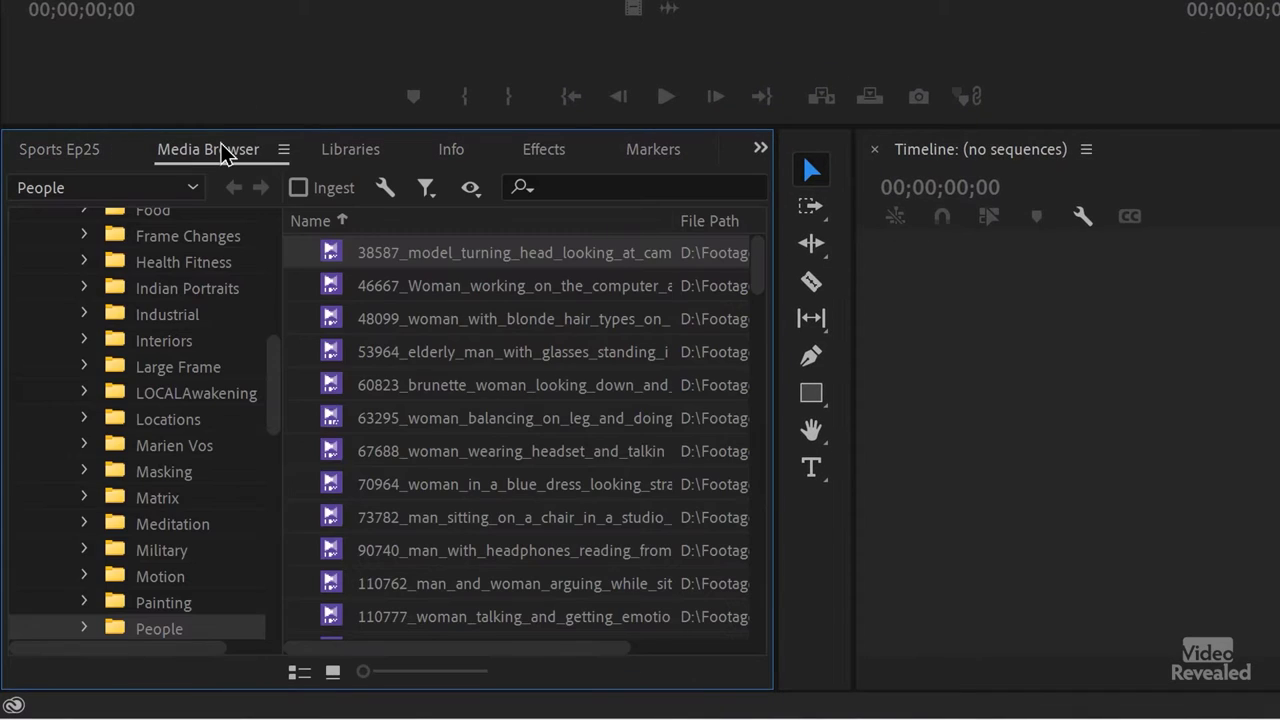
scroll(172, 295, up, 10)
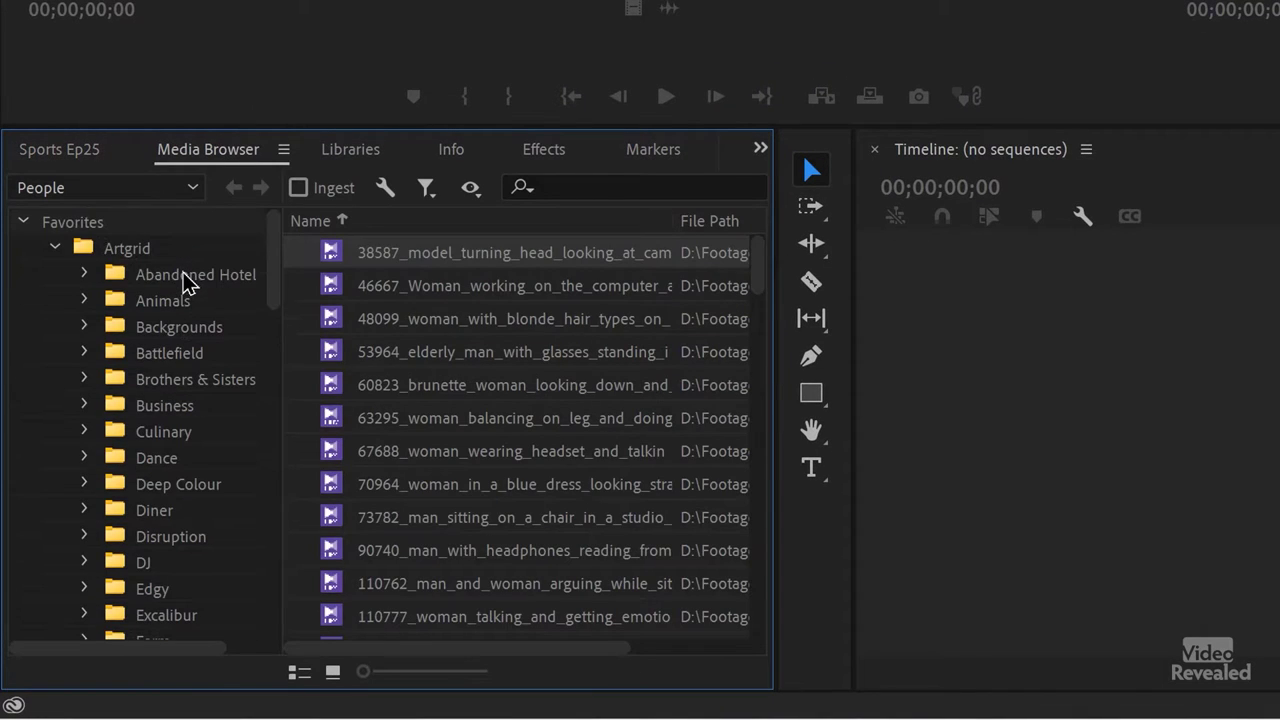
click(53, 248)
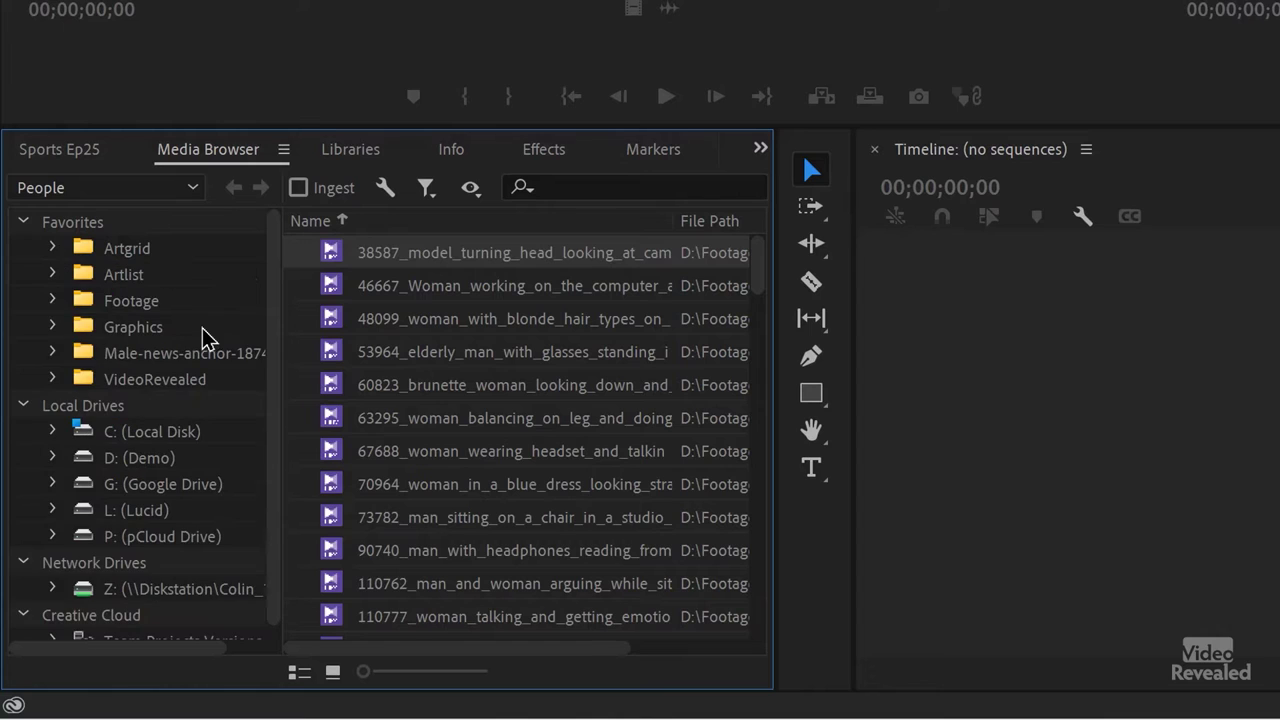
click(155, 379)
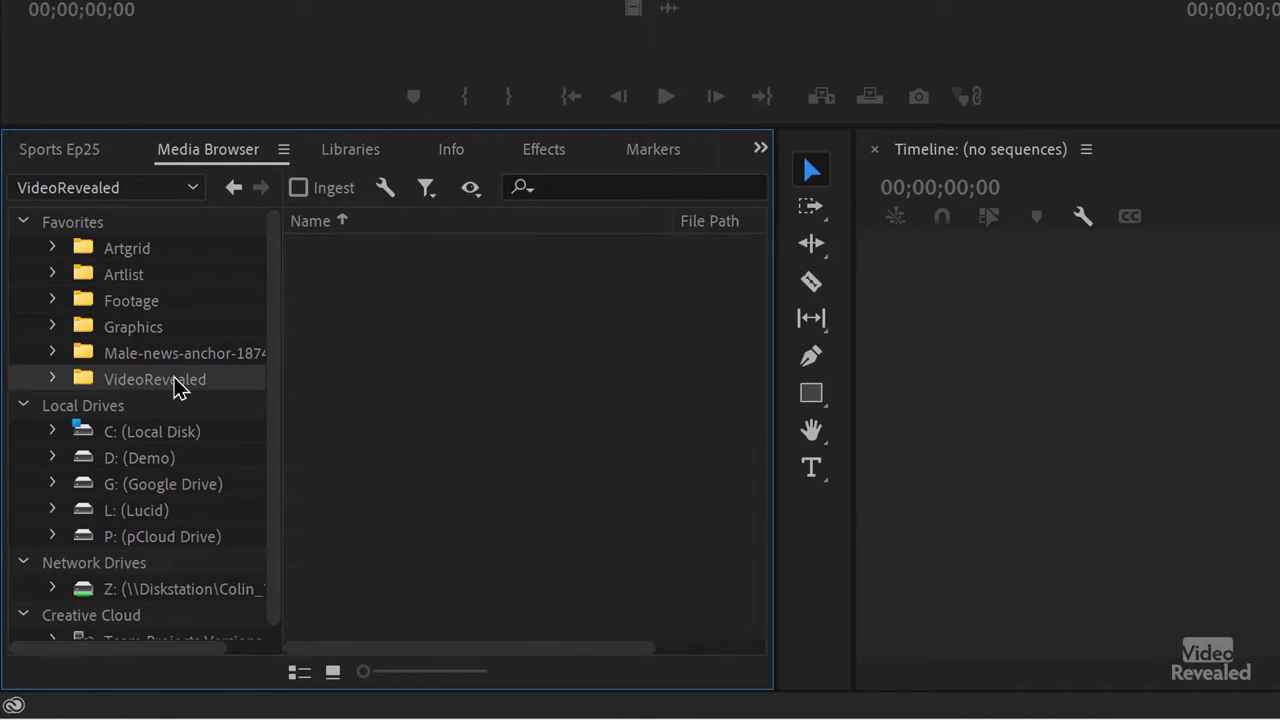
drag(760, 262, 756, 512)
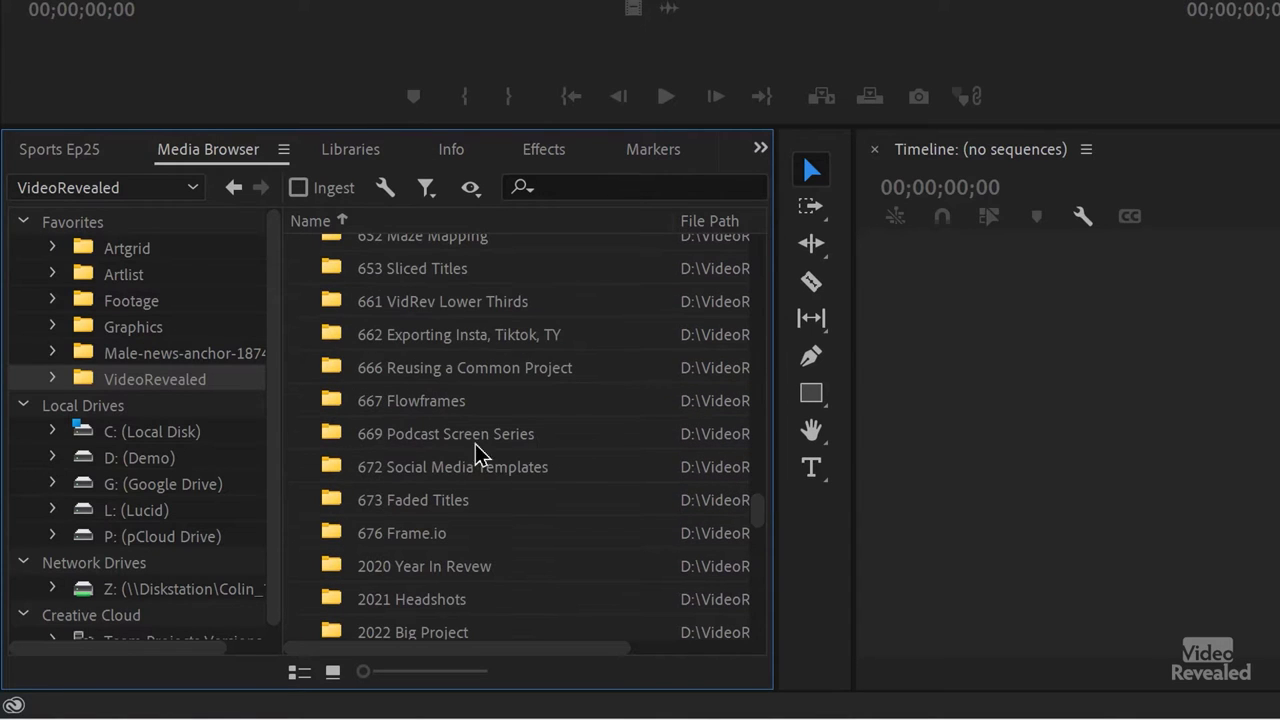
double_click(422, 378)
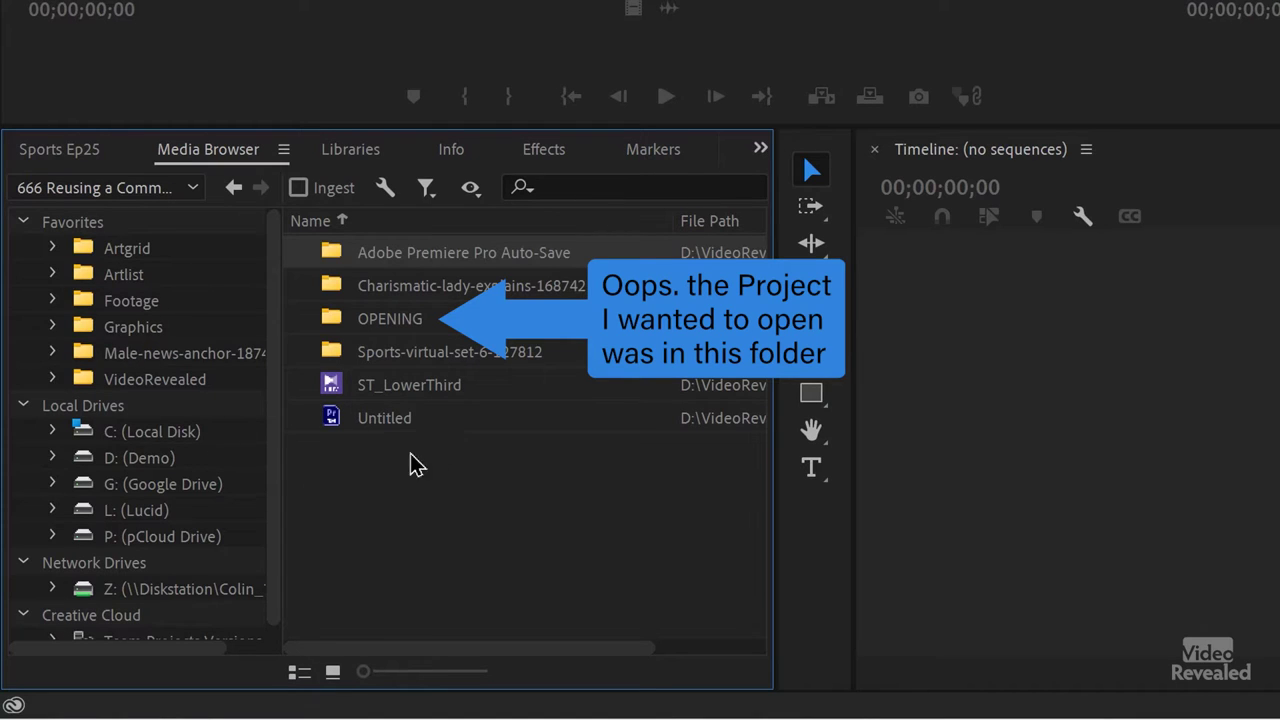
right_click(336, 425)
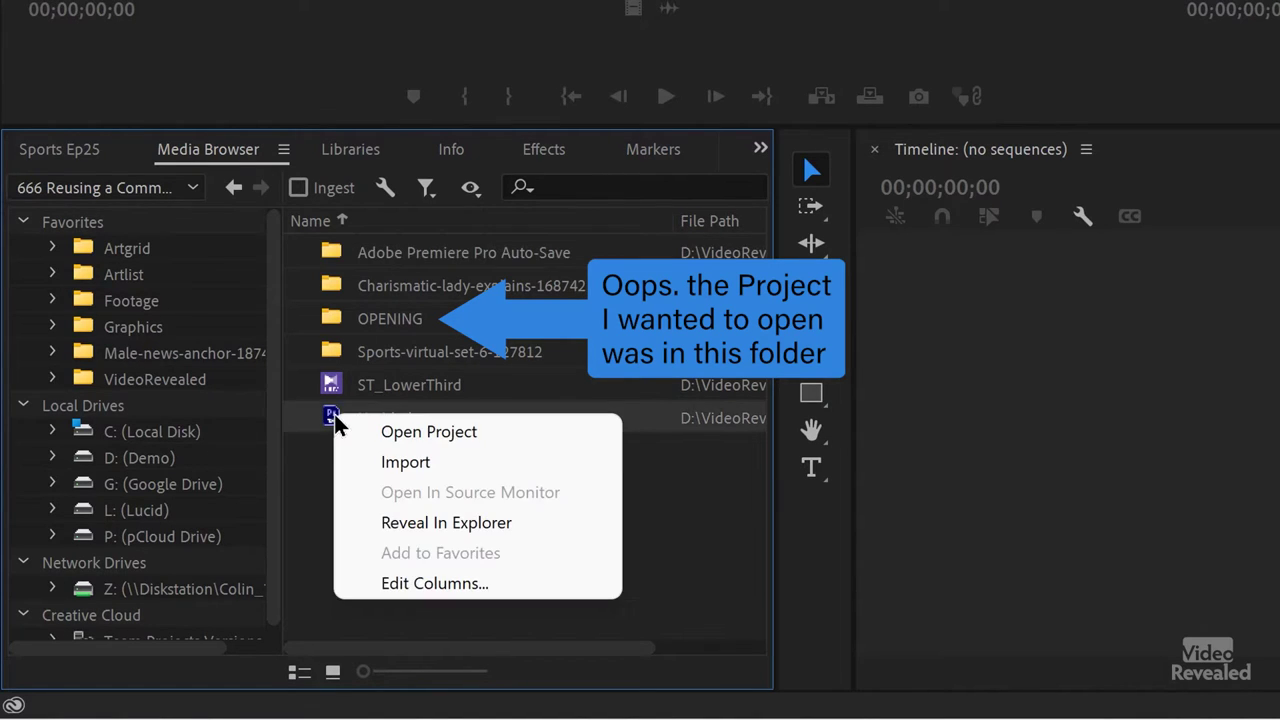
click(413, 464)
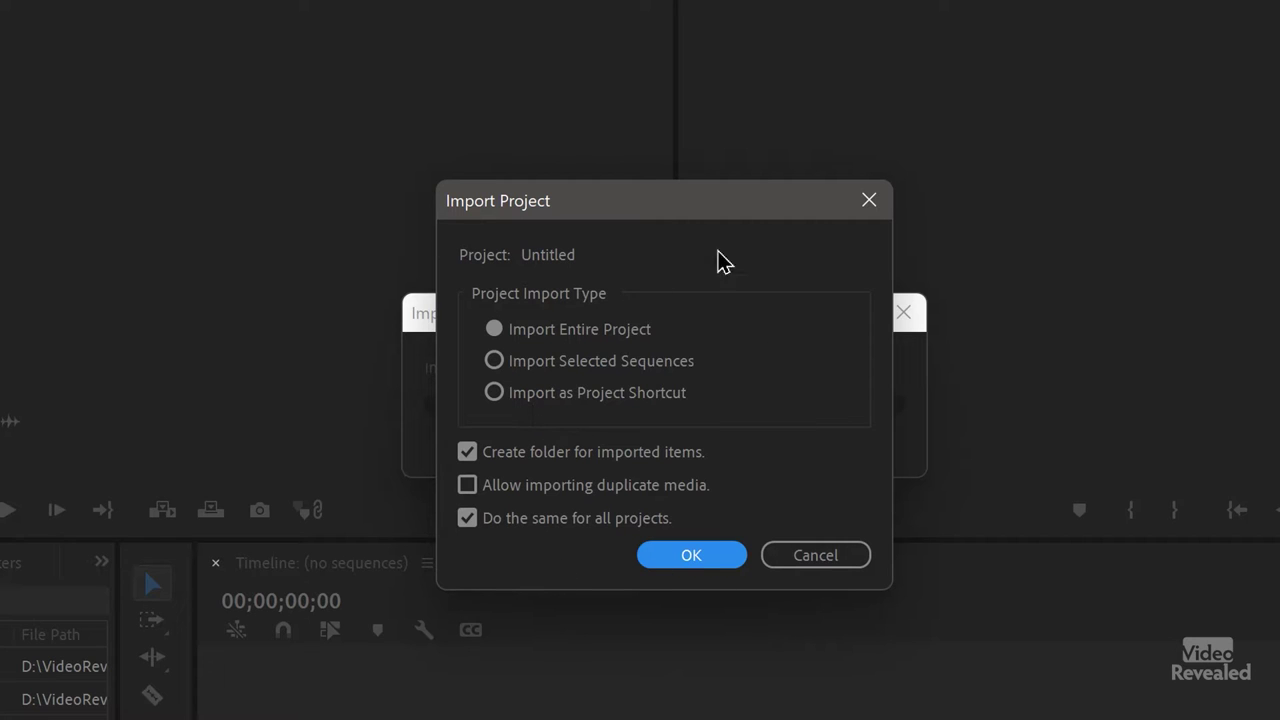
Import the entire Untitled project, creating a folder for imported items
click(709, 556)
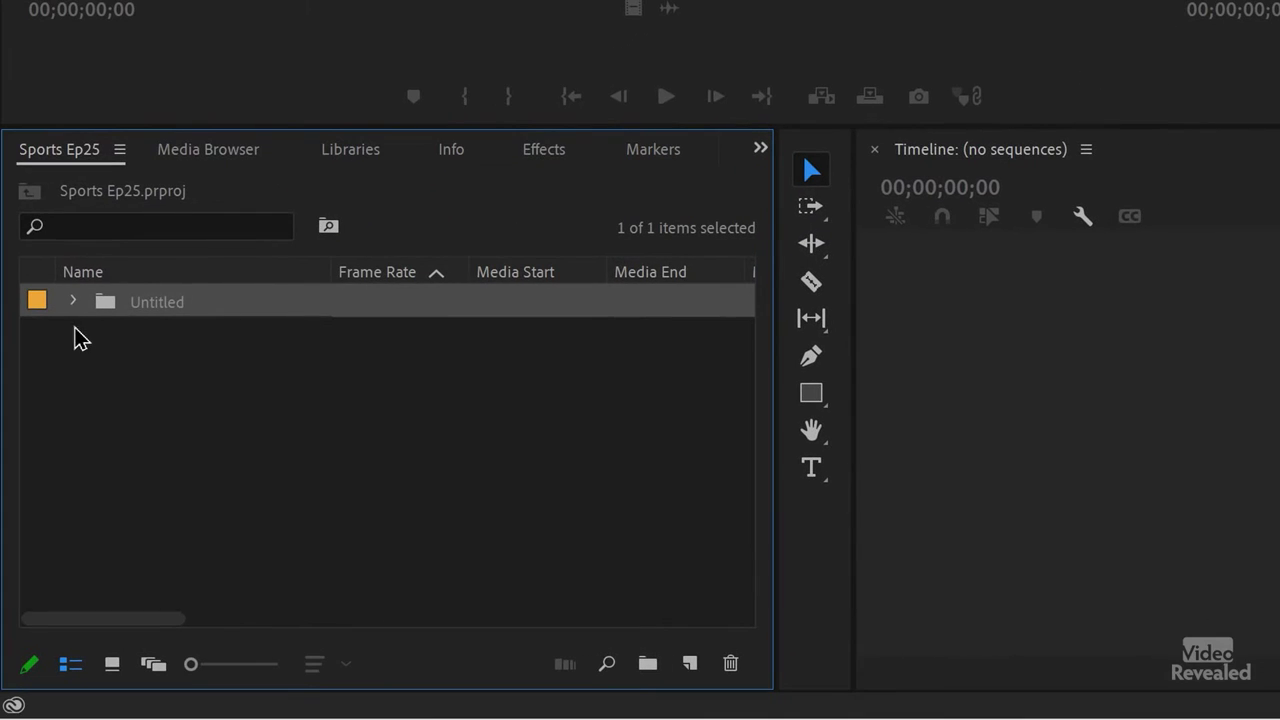
Open the Template Sequence from the SPORT TALK Template bin and delete the alpha 05 105 clip on V2
click(74, 304)
click(103, 437)
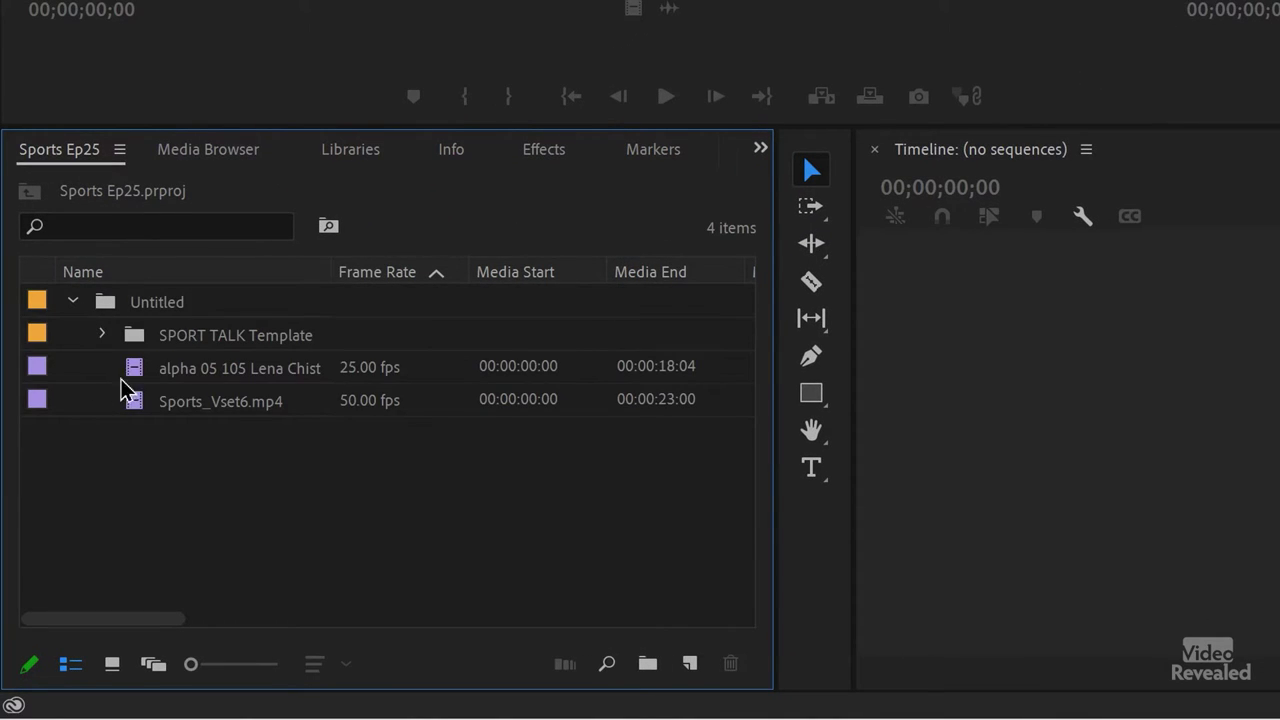
click(102, 335)
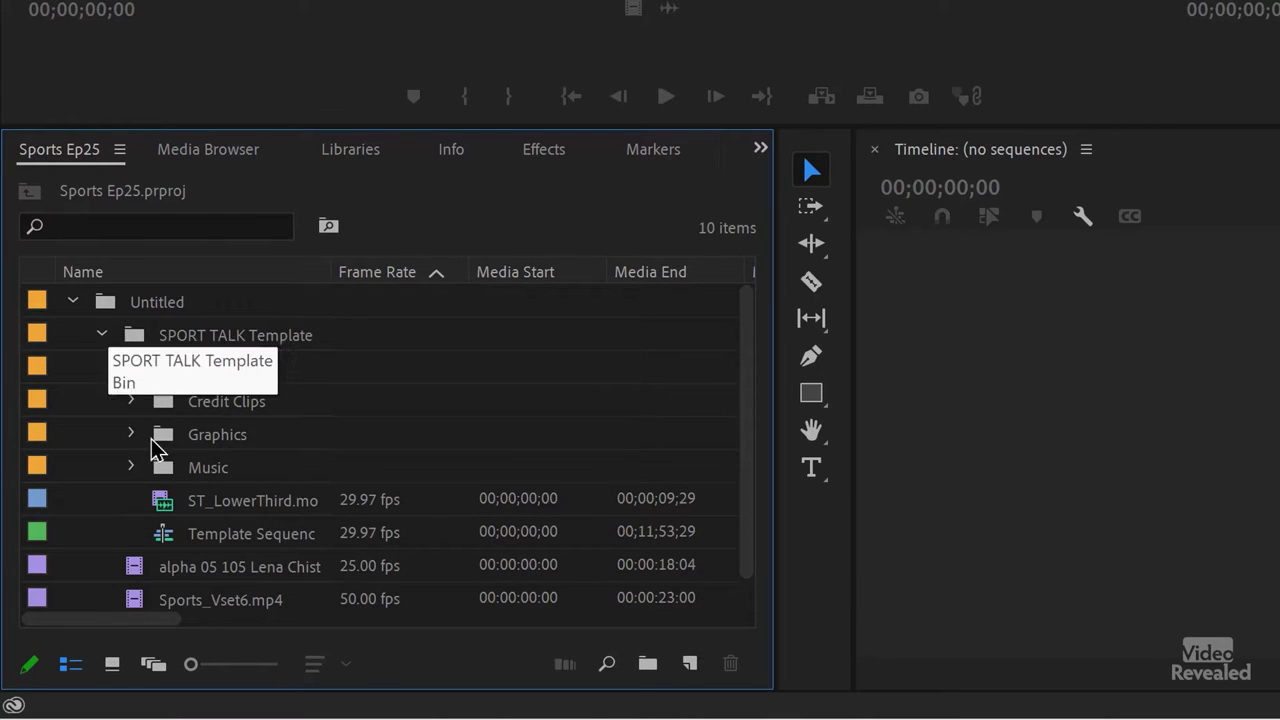
double_click(168, 540)
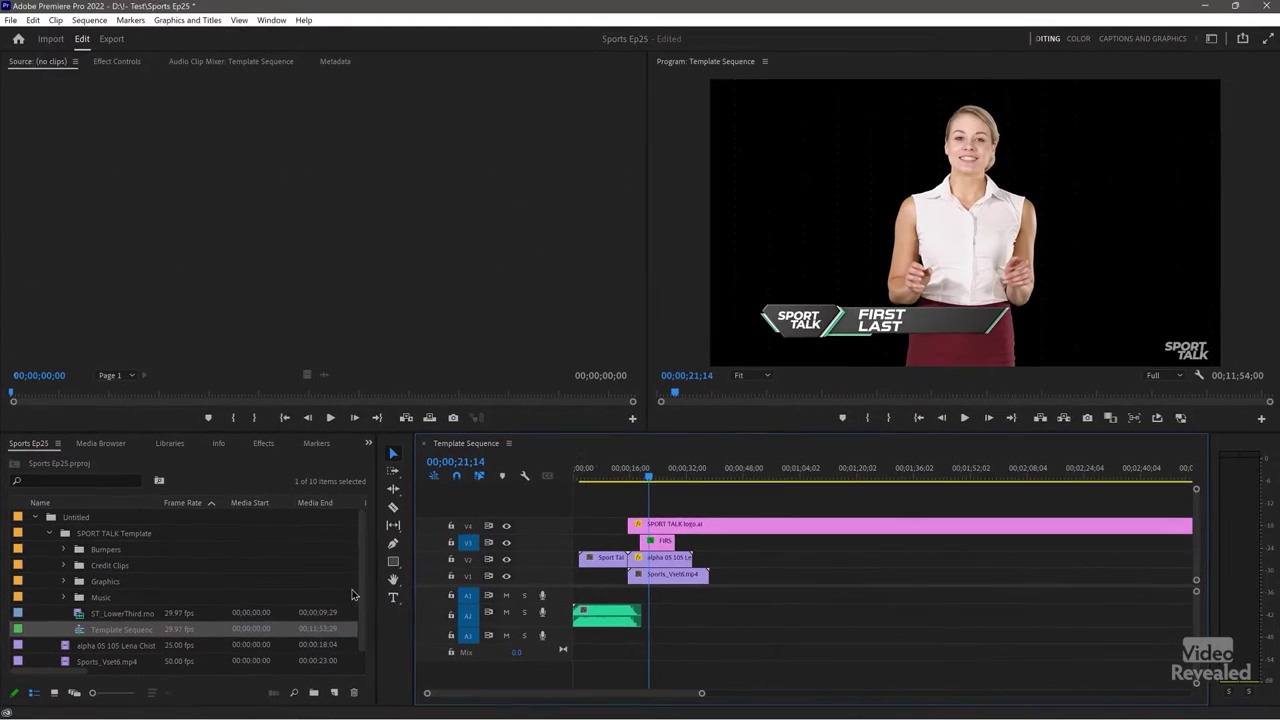
drag(613, 477, 650, 477)
click(657, 565)
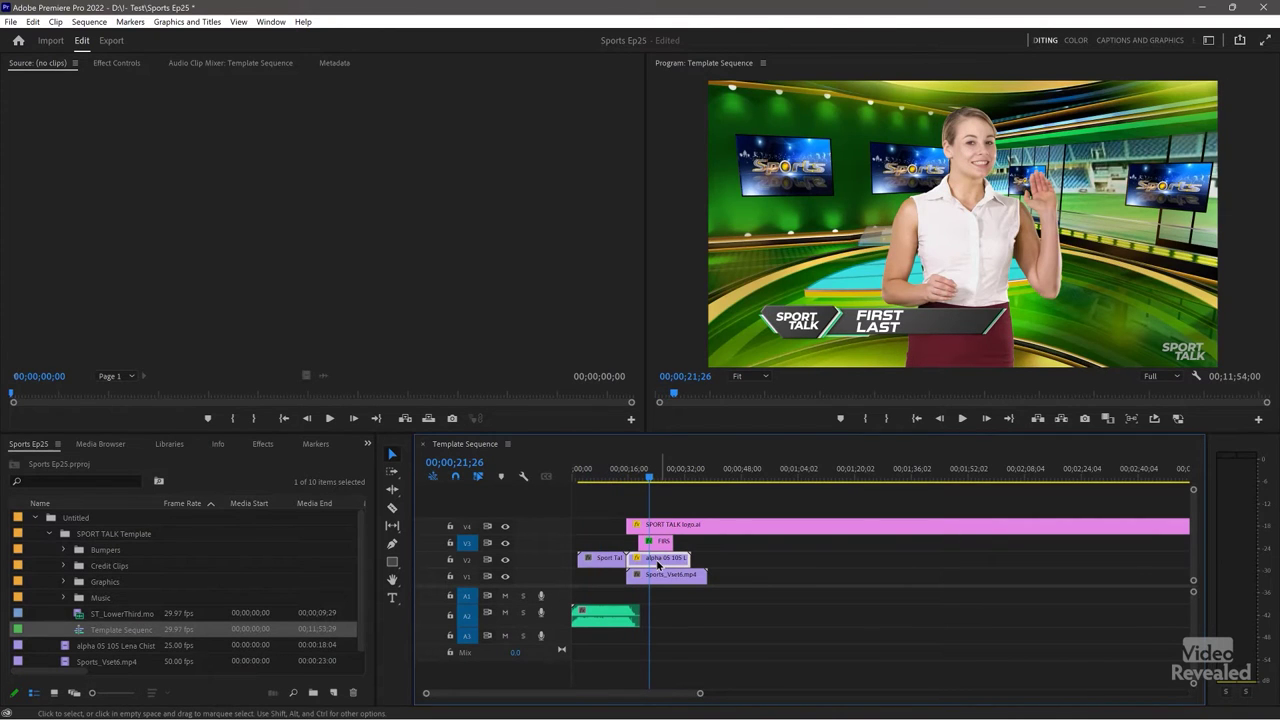
key(Delete)
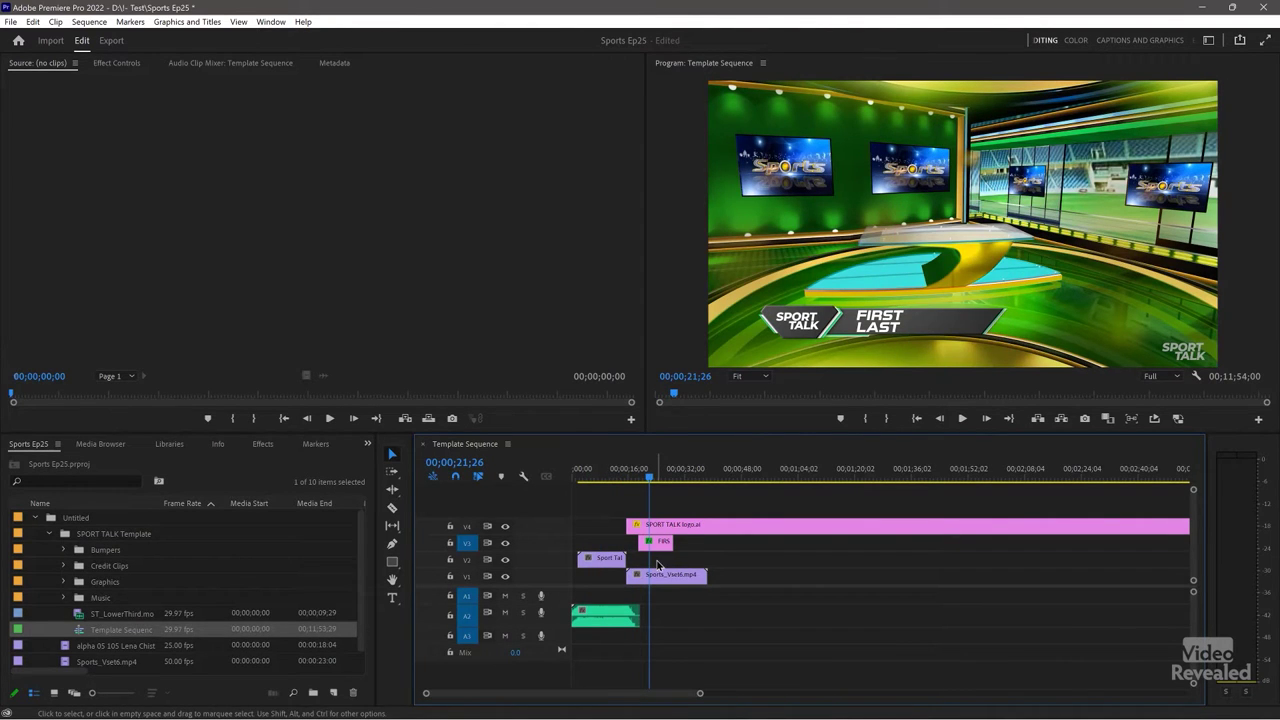
Filter the project items by "seq" and reopen the Template Sequence
drag(652, 477, 628, 478)
scroll(55, 585, down, 1)
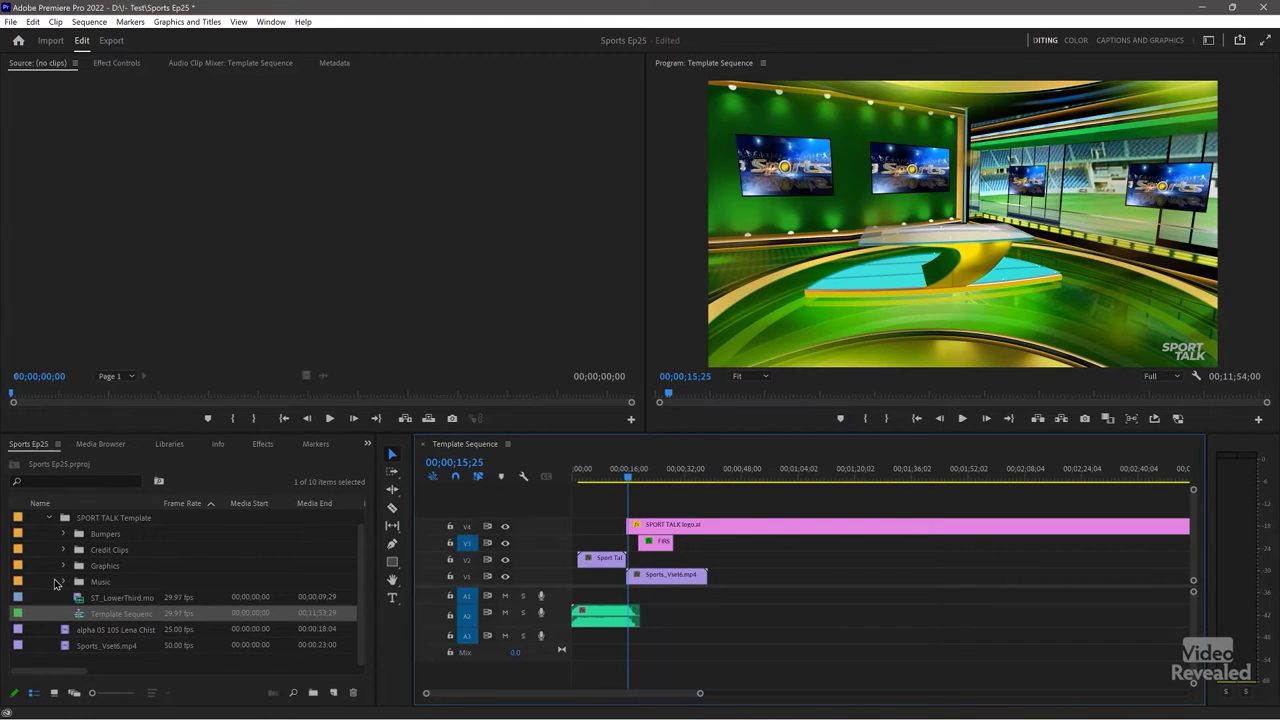
click(104, 480)
text(seq)
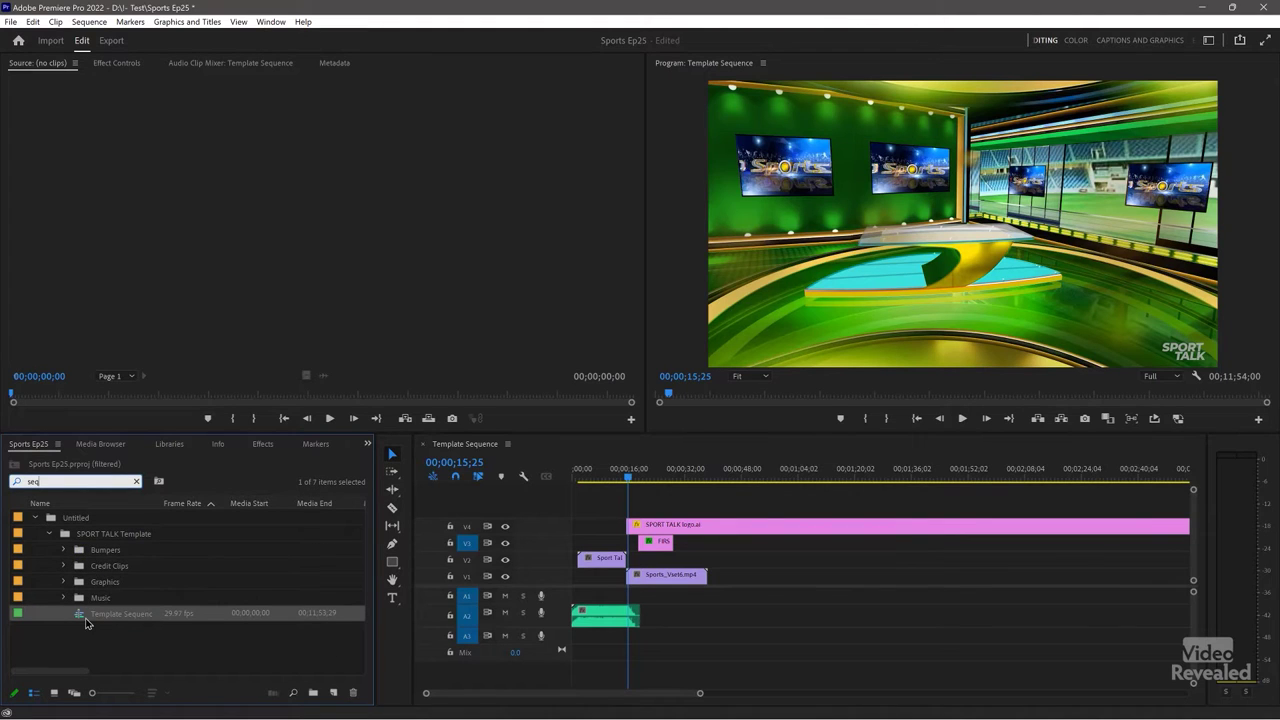
double_click(80, 620)
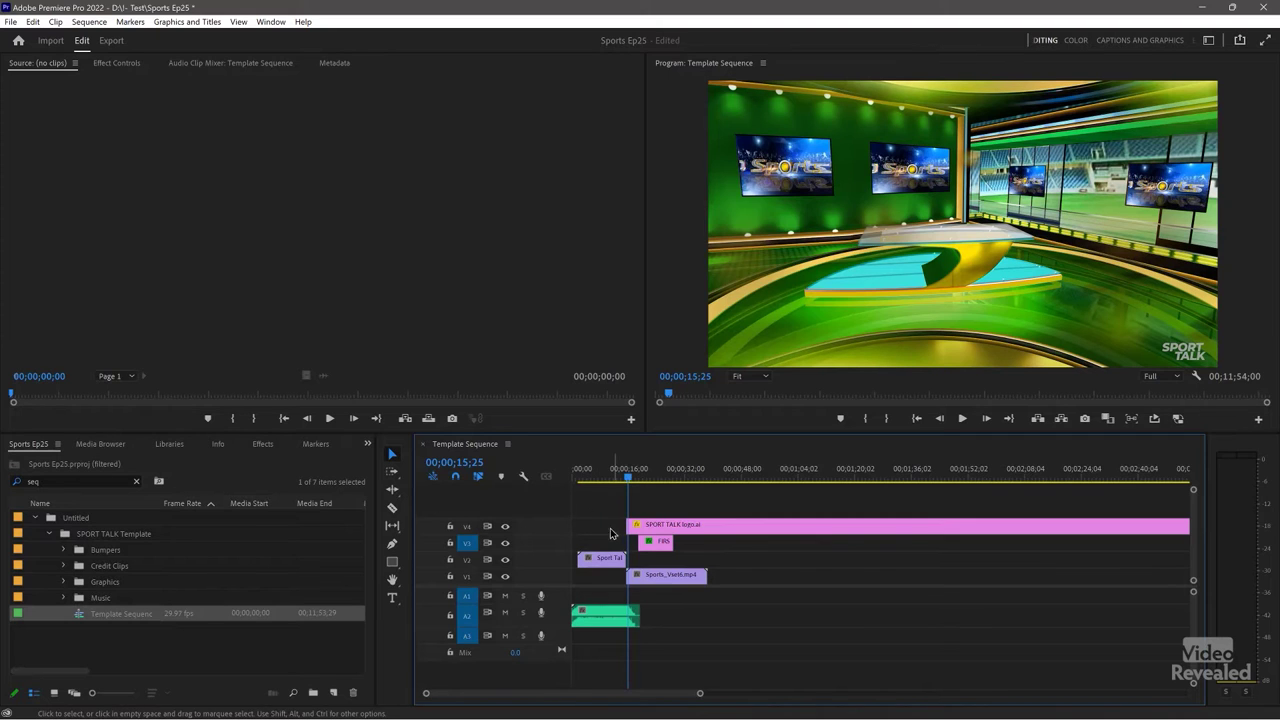
Import Business Green screen (39) from the Male-news-anchor-187496 folder
click(50, 41)
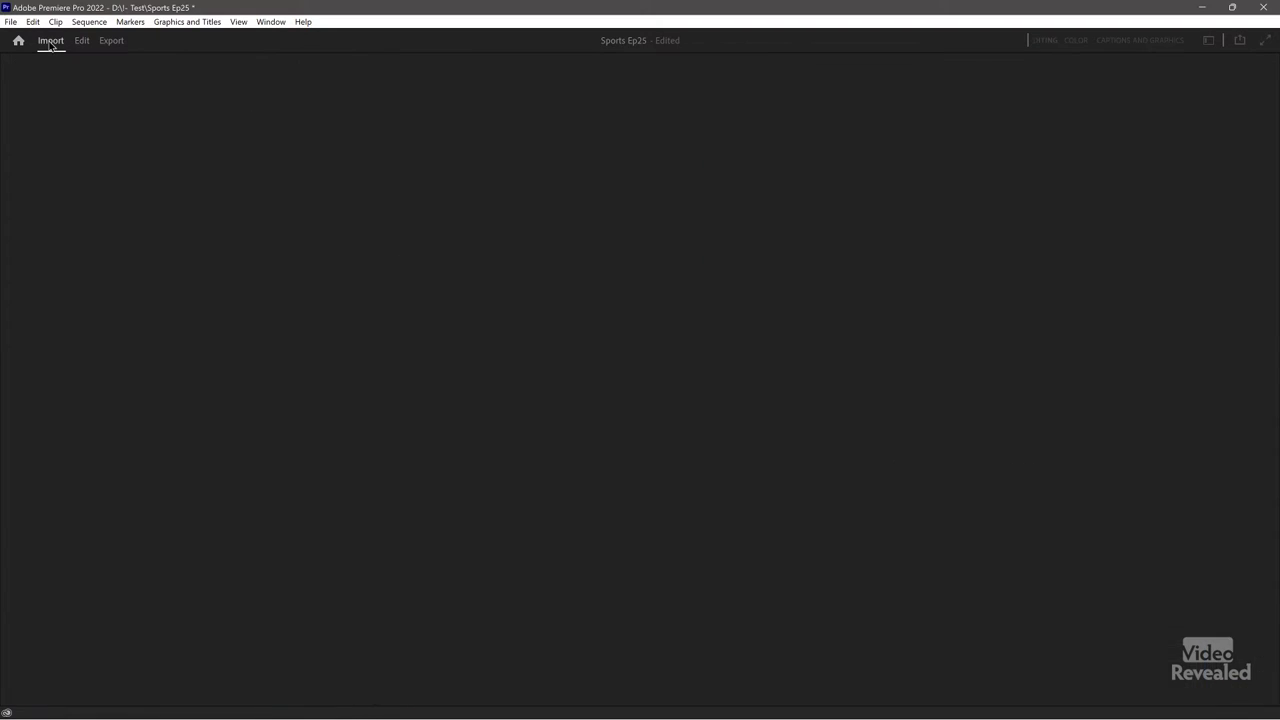
click(77, 177)
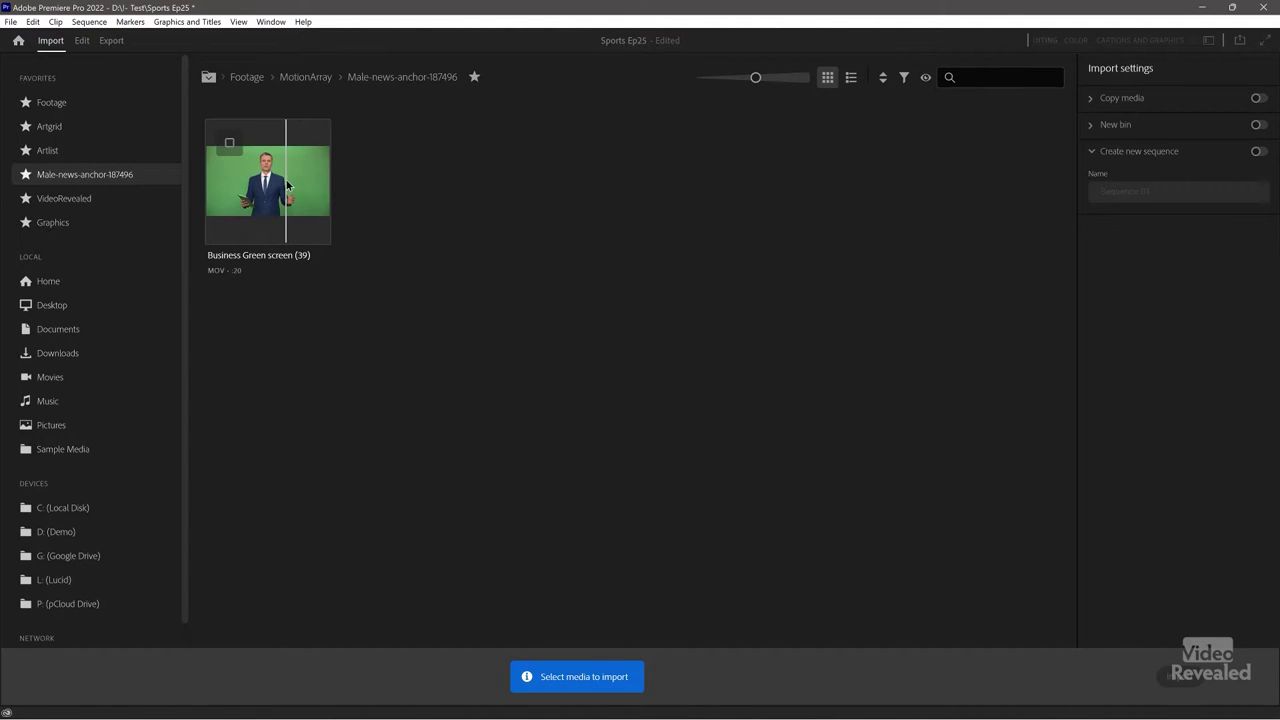
click(287, 184)
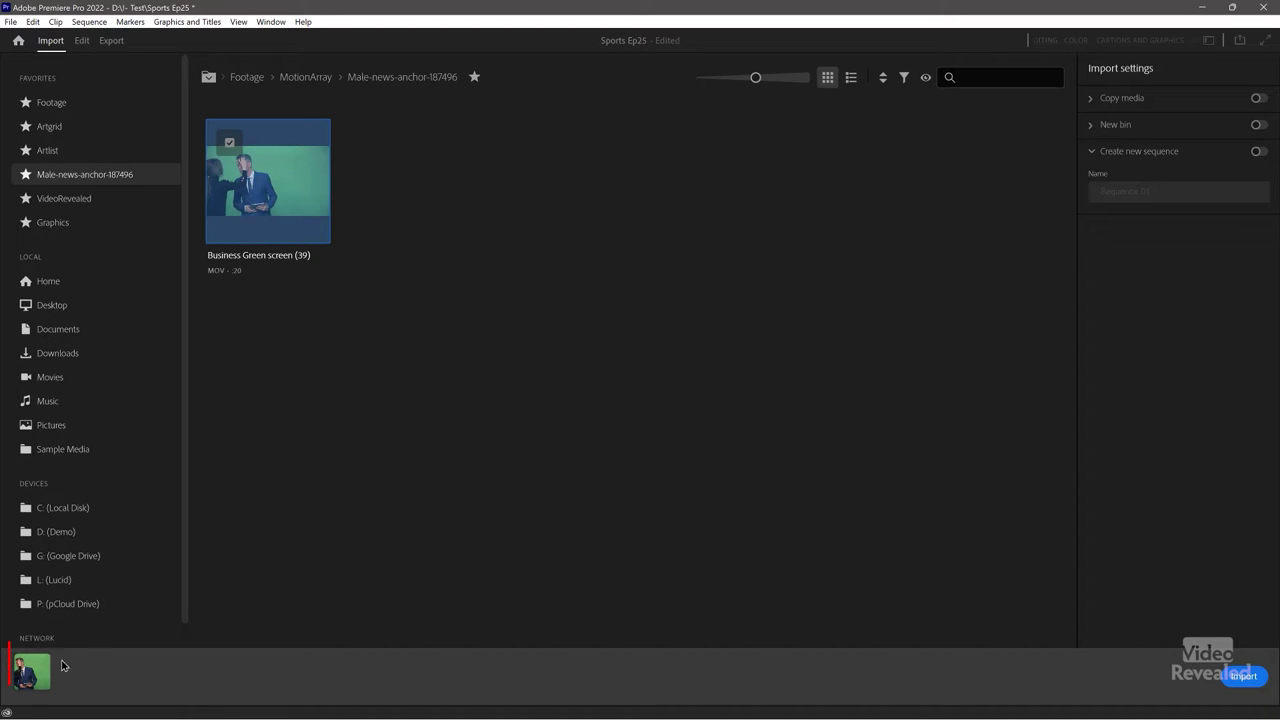
click(1245, 676)
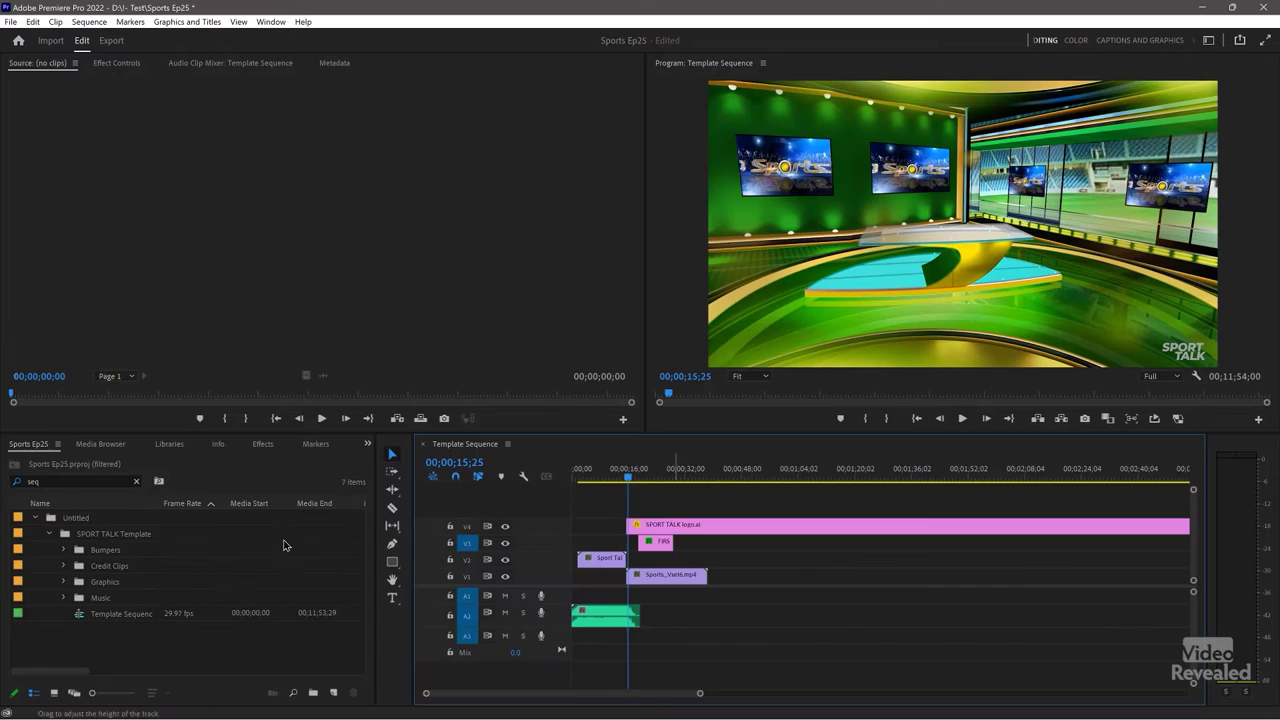
Load the Business Green screen (39) clip in the Source monitor and mark an In point
click(137, 482)
scroll(127, 584, down, 1)
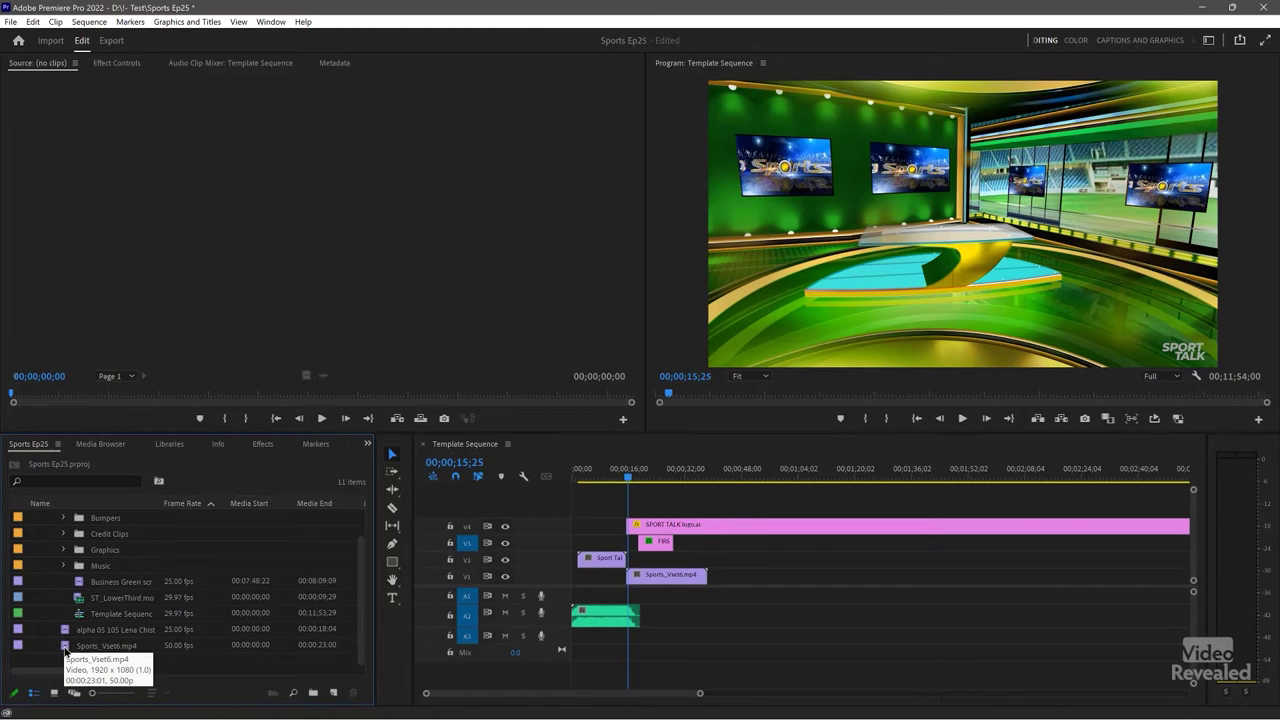
double_click(83, 588)
drag(41, 391, 334, 406)
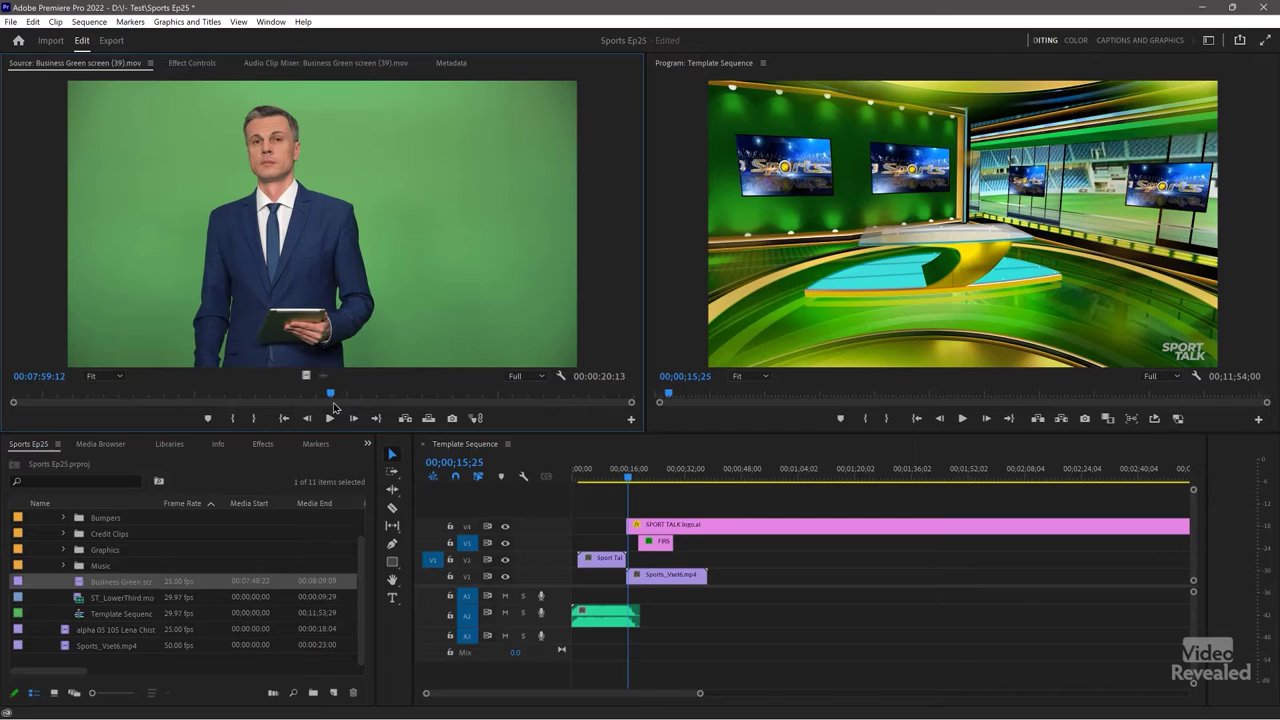
key(i)
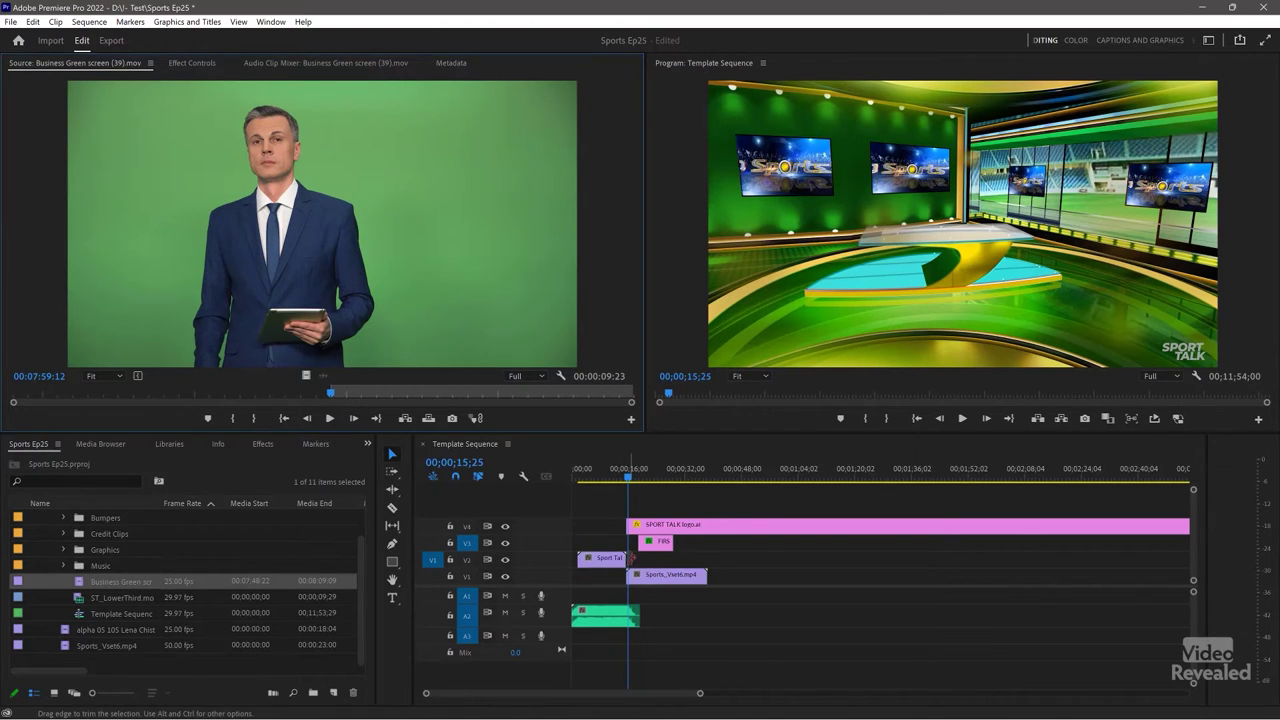
Overwrite the marked anchor section onto V2 at the playhead and play it back
click(627, 482)
drag(627, 482, 626, 483)
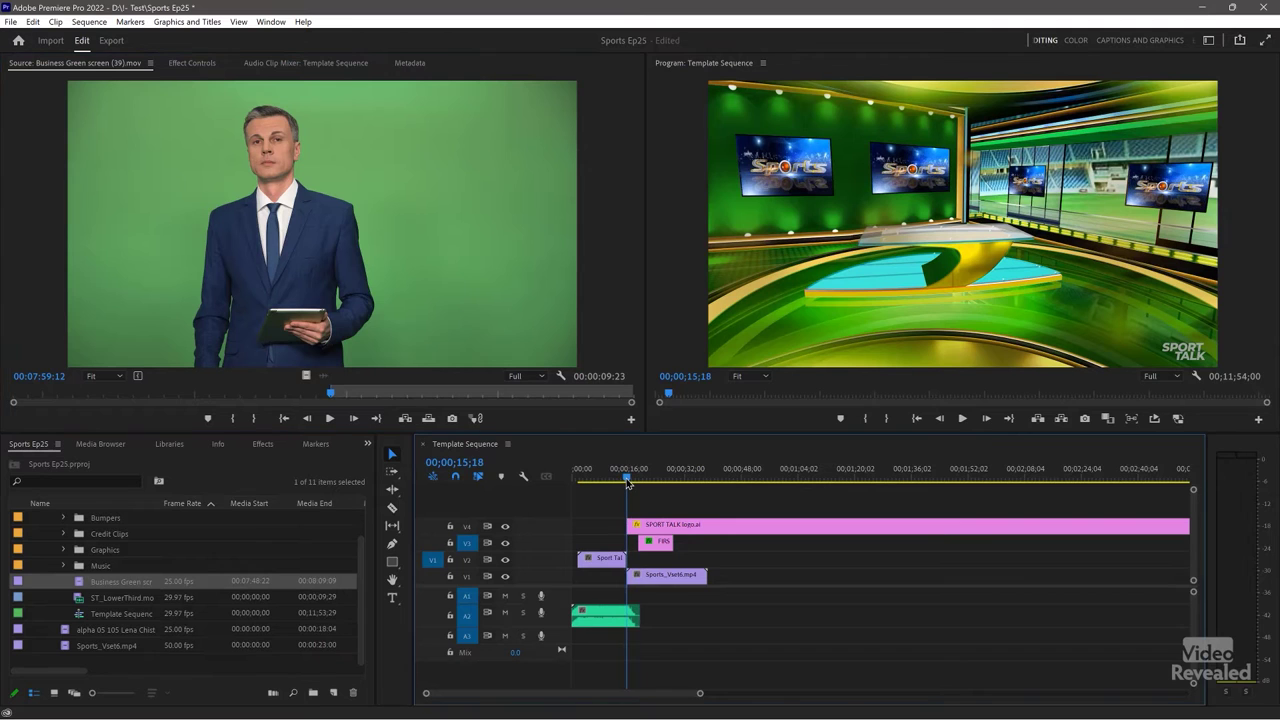
key(period)
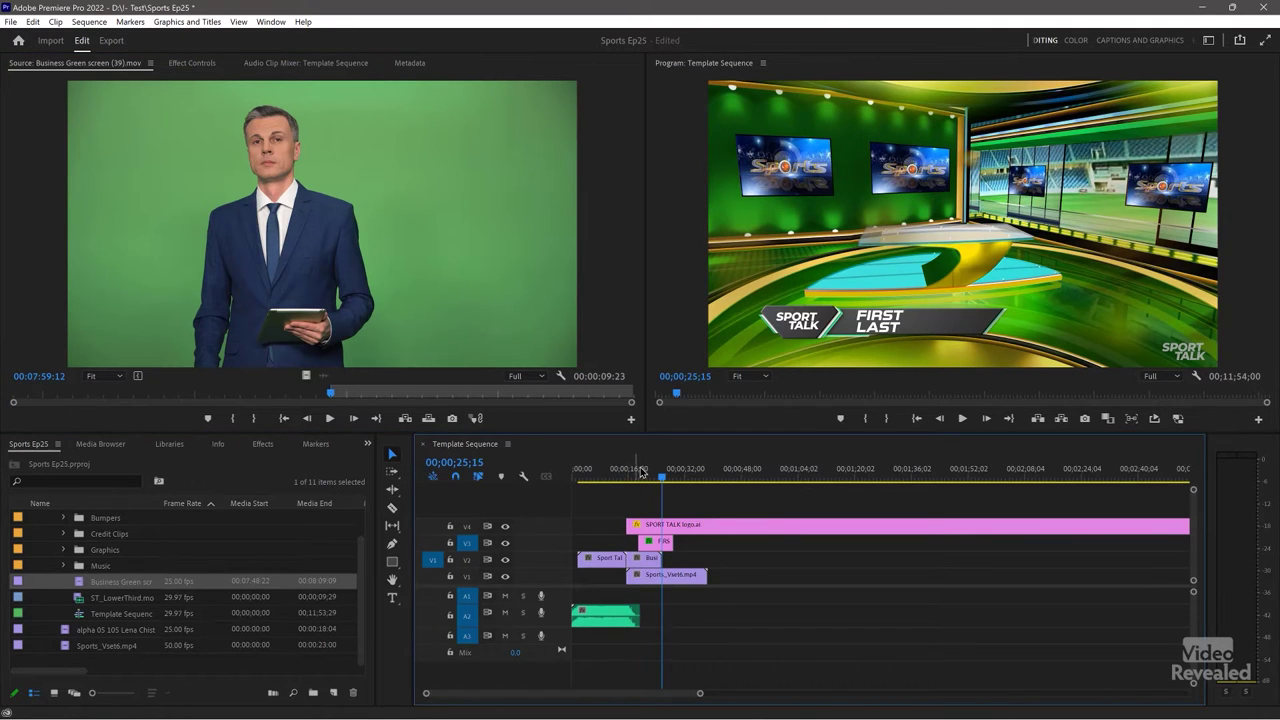
key(Home)
key(space)
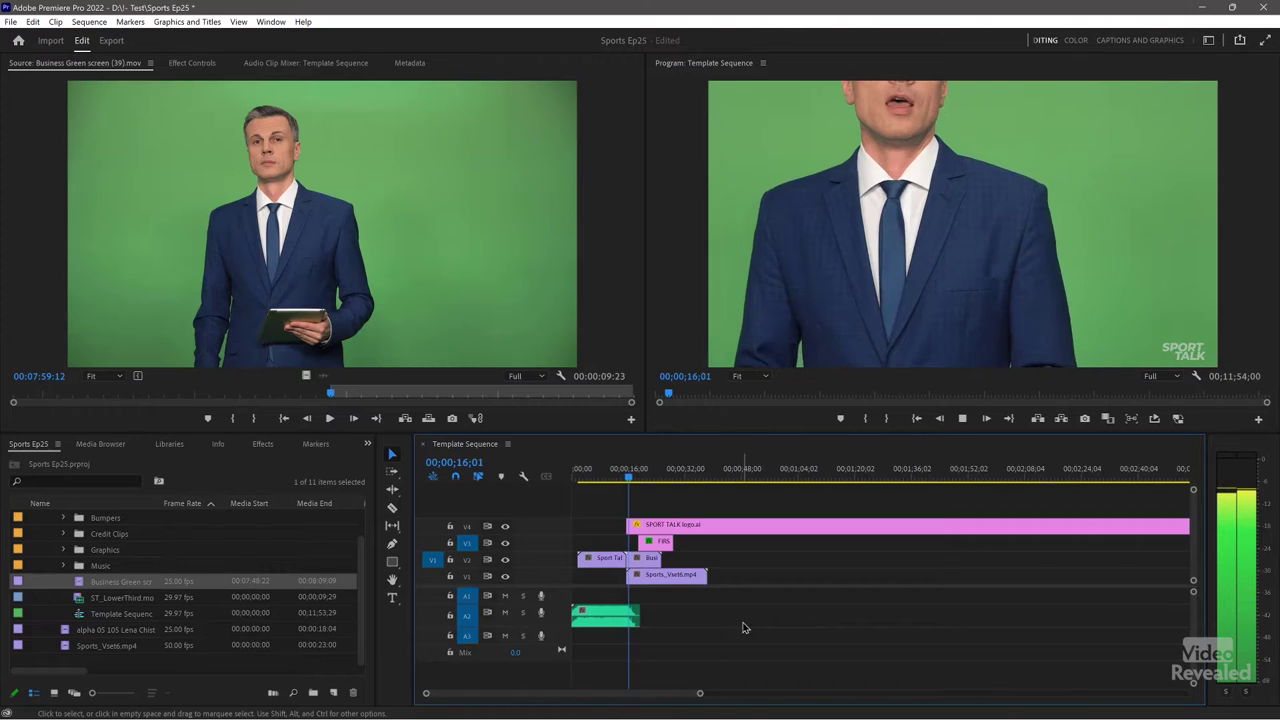
key(space)
Set the anchor clip to frame size and apply the Ultra Key effect found by searching 'ultra'
right_click(642, 567)
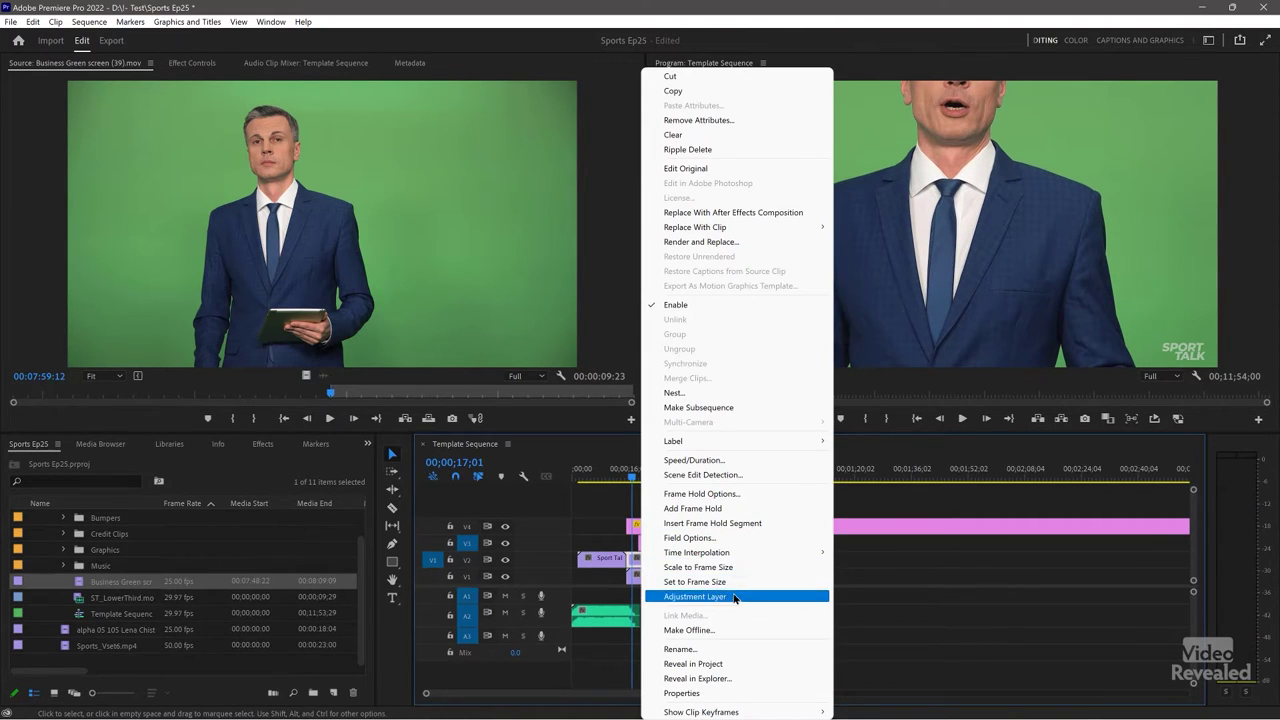
click(735, 596)
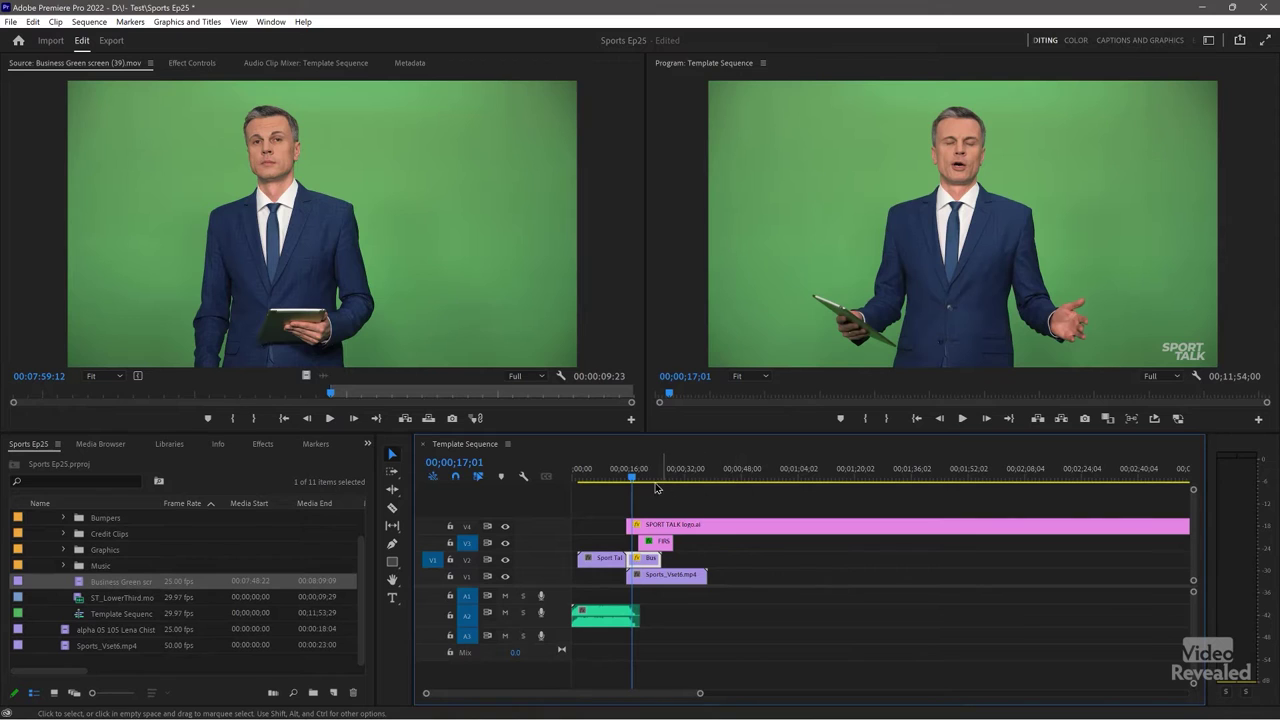
click(263, 444)
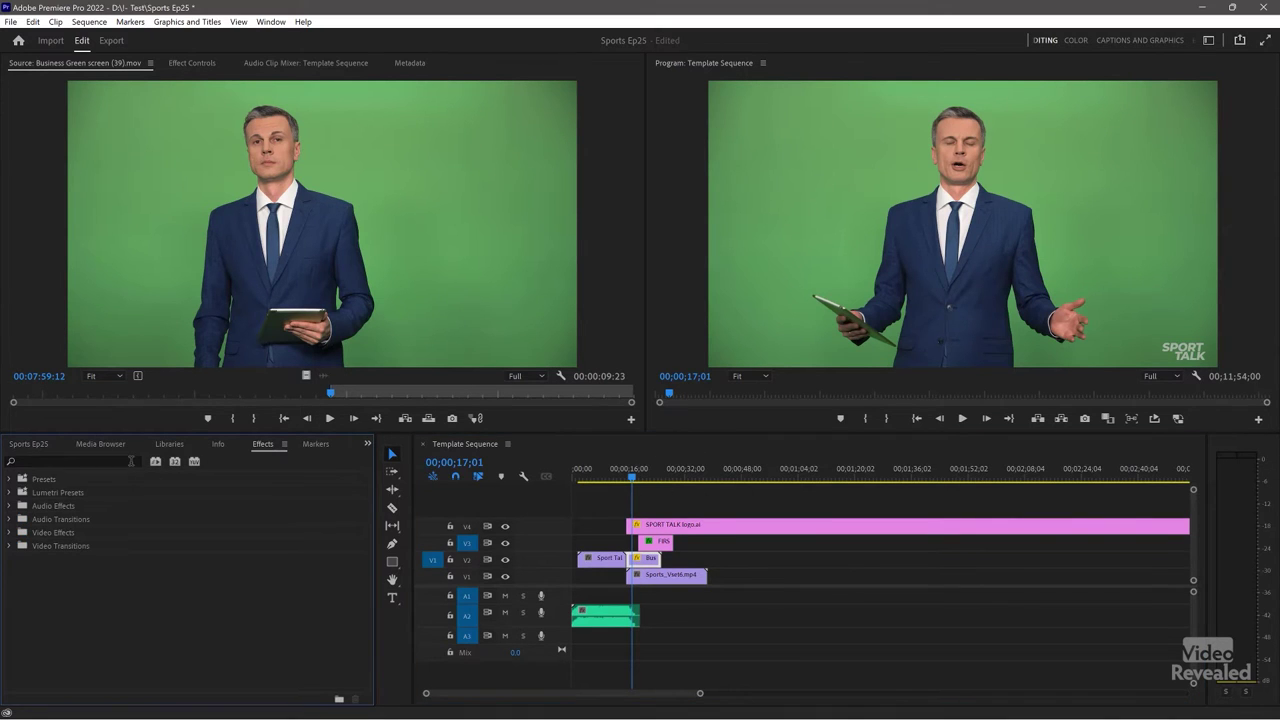
click(131, 461)
text(ultra)
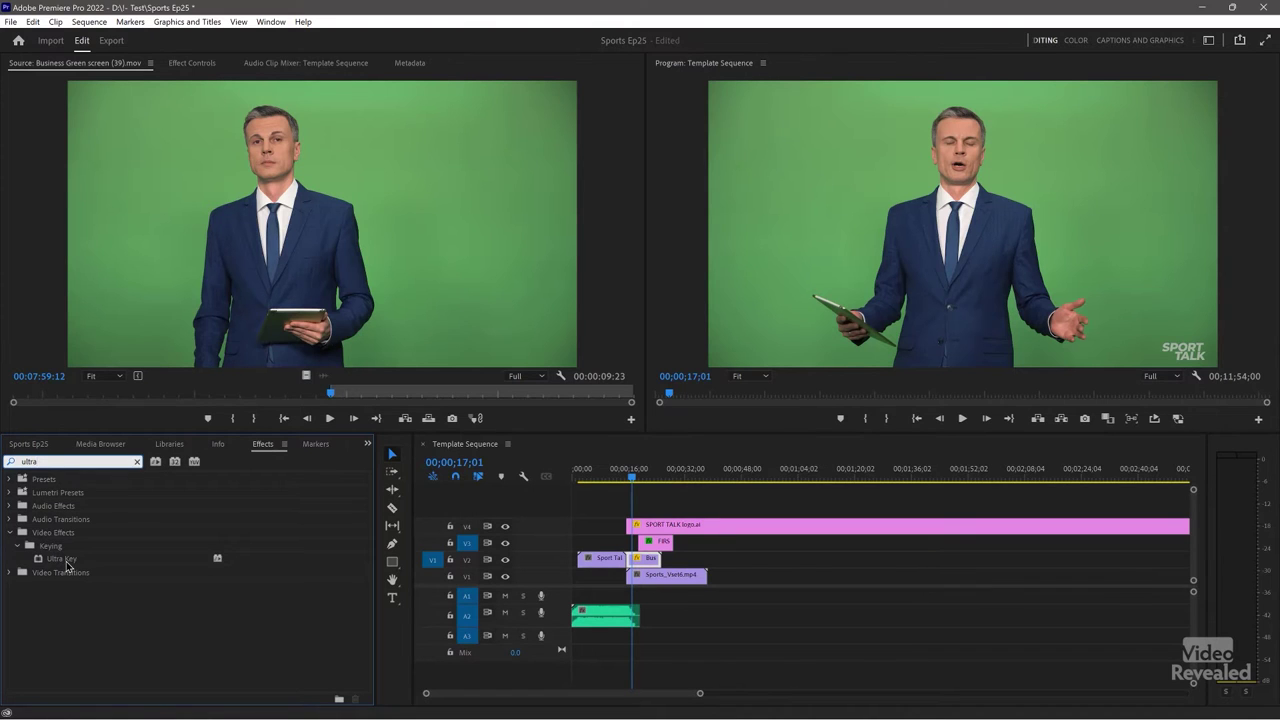
click(67, 562)
click(193, 63)
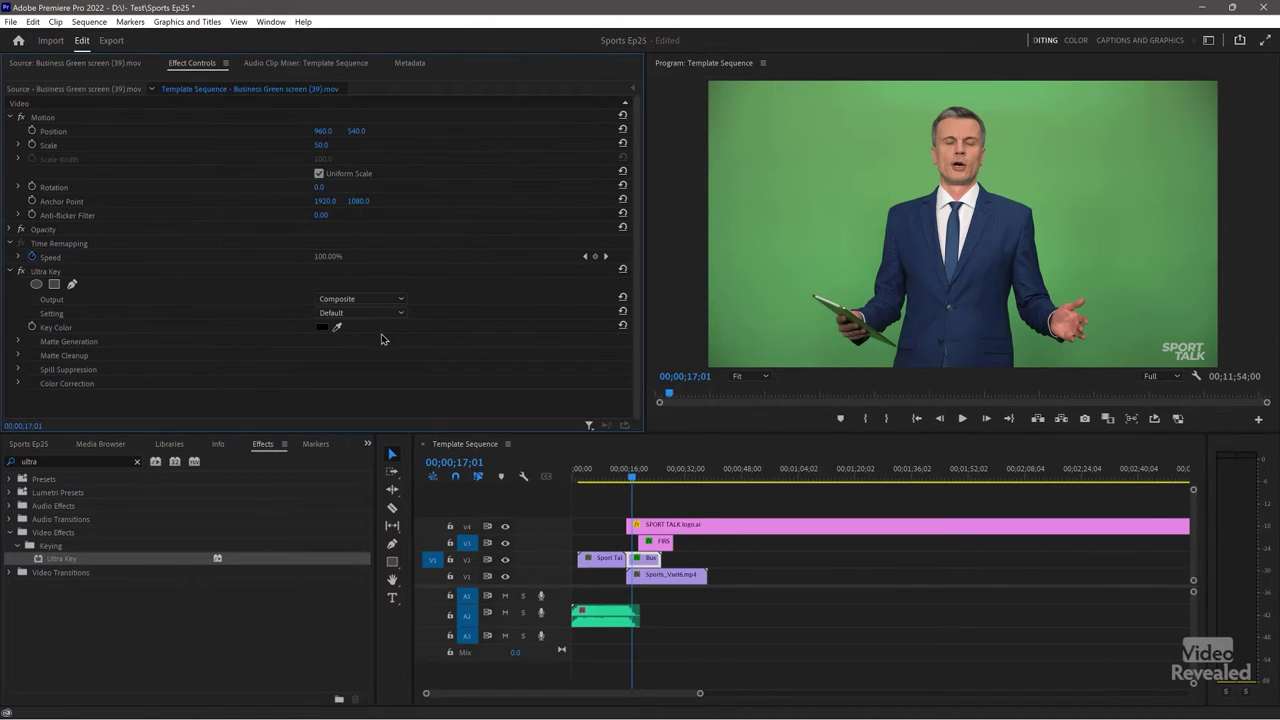
Sample the green backdrop as Ultra Key's Key Color, keeping Composite output, with Setting Aggressive
click(337, 328)
click(907, 183)
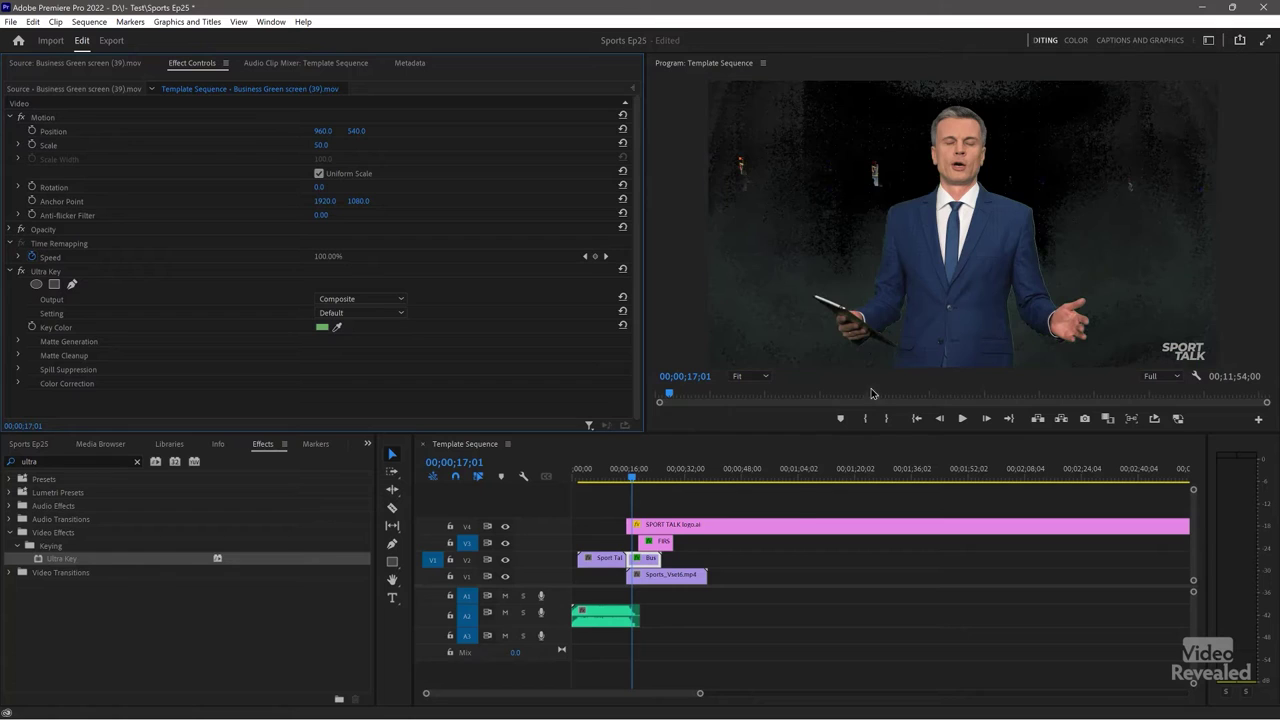
click(363, 299)
click(355, 312)
click(391, 314)
click(380, 355)
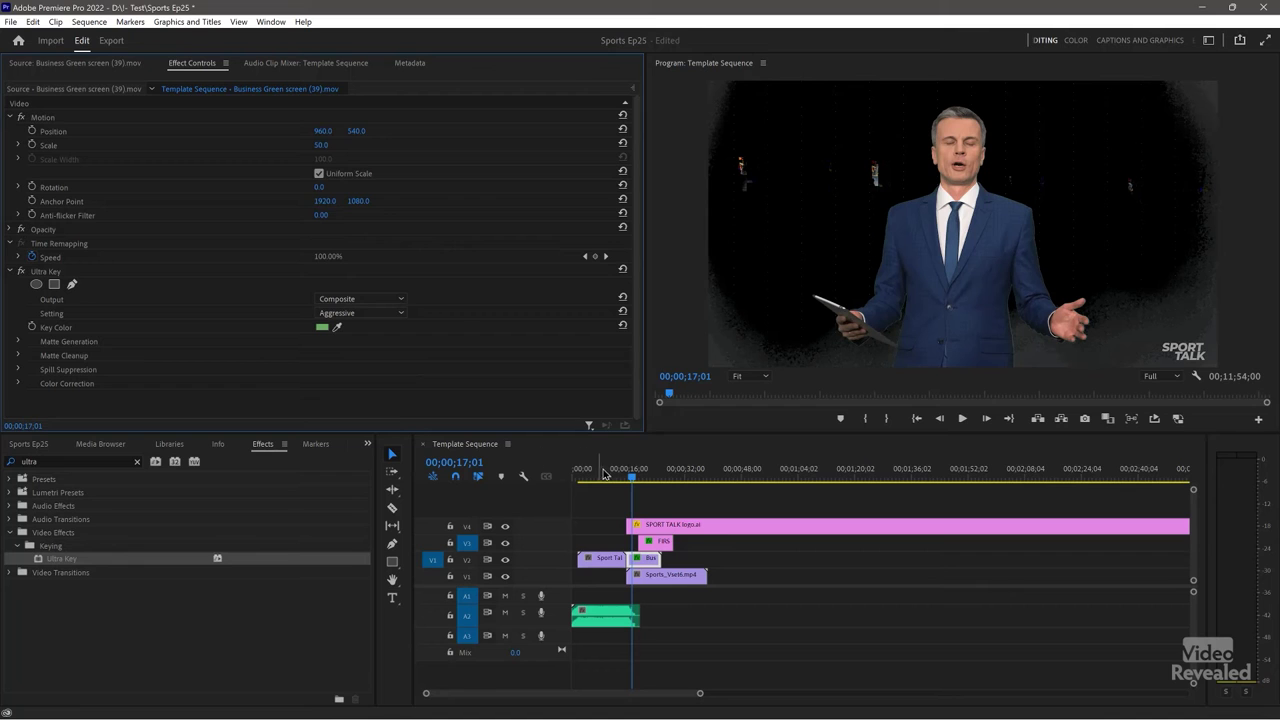
Play the keyed anchor over the virtual studio from just before he appears
mouse_move(630, 480)
mouse_down()
mouse_move(643, 480)
mouse_move(627, 487)
mouse_up()
key(space)
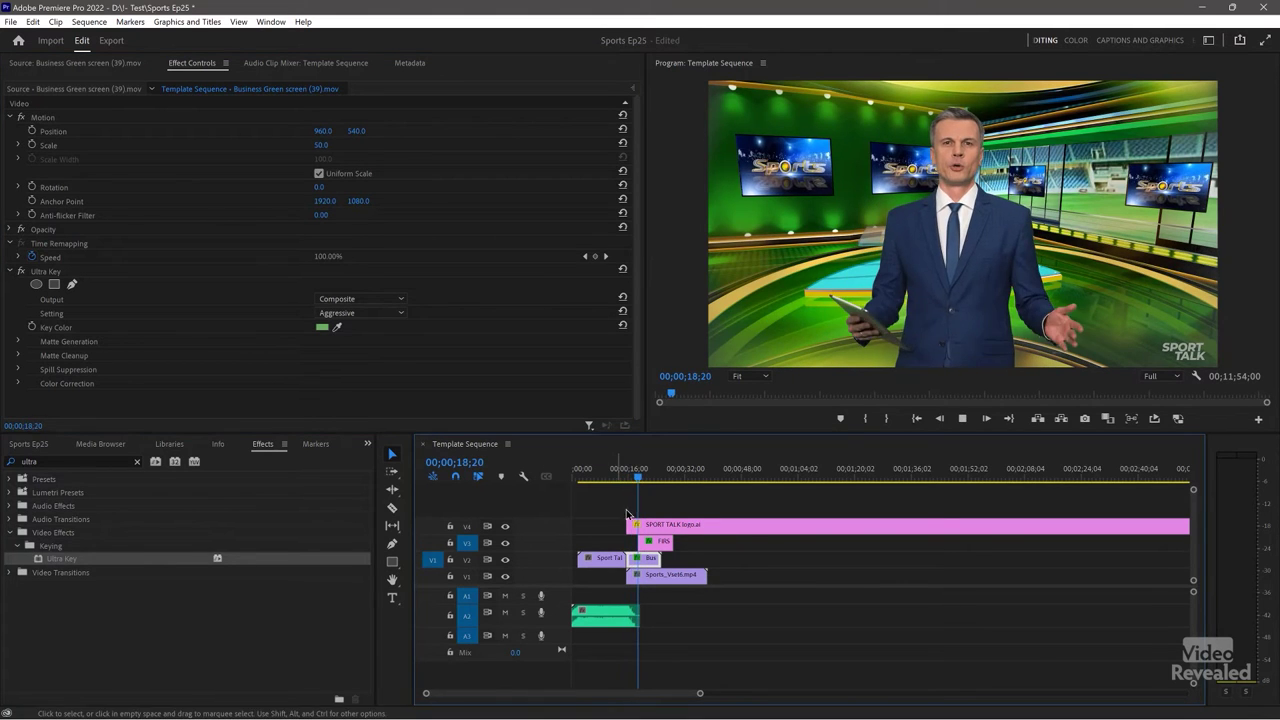
key(space)
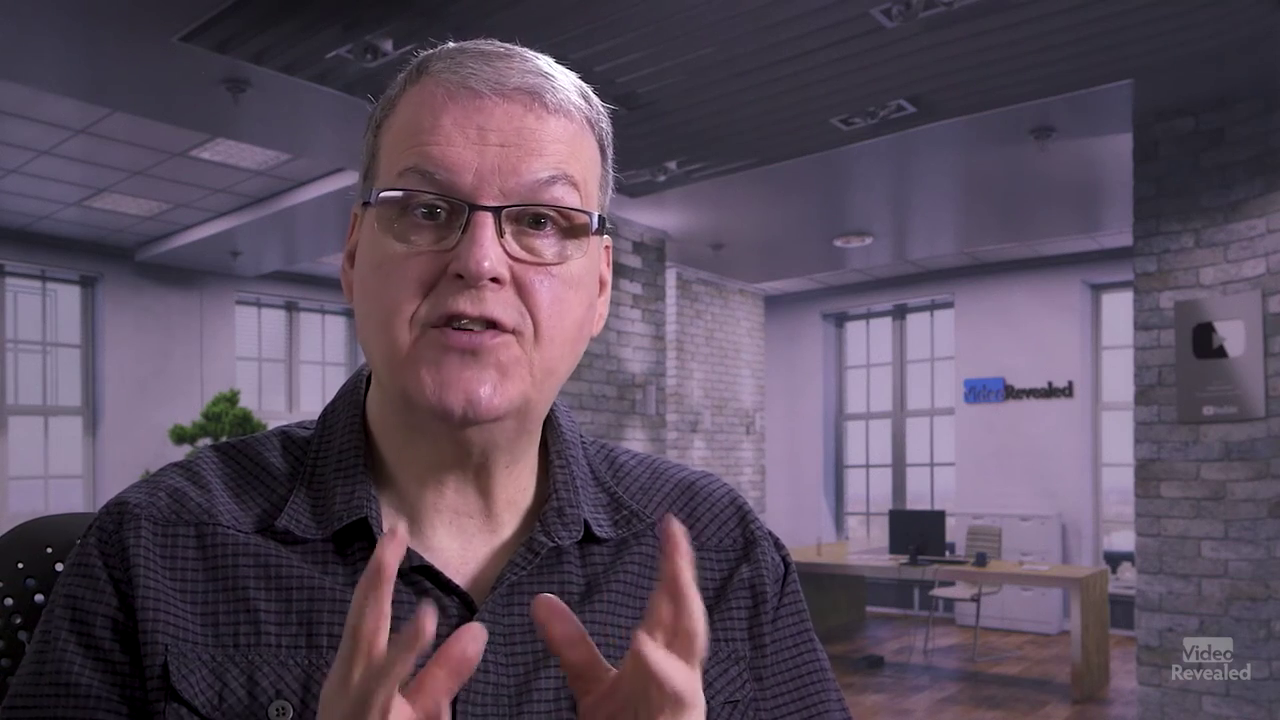